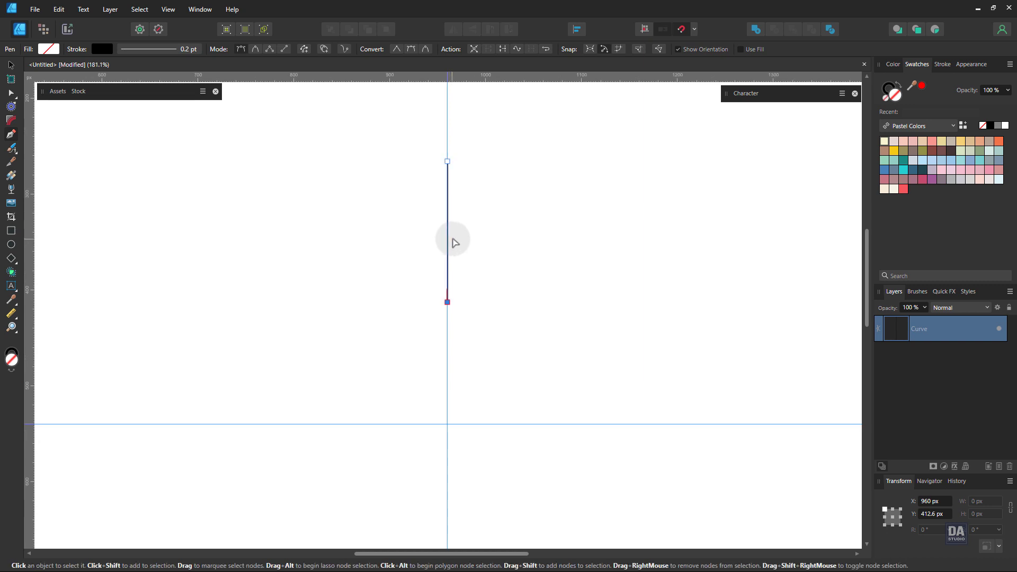
Step: Set the vertical line's stroke width to 2 pt and bend it leftward into an arc about 42 px wide and 156 px tall
{"action": "left_click", "coordinate": [941, 64]}
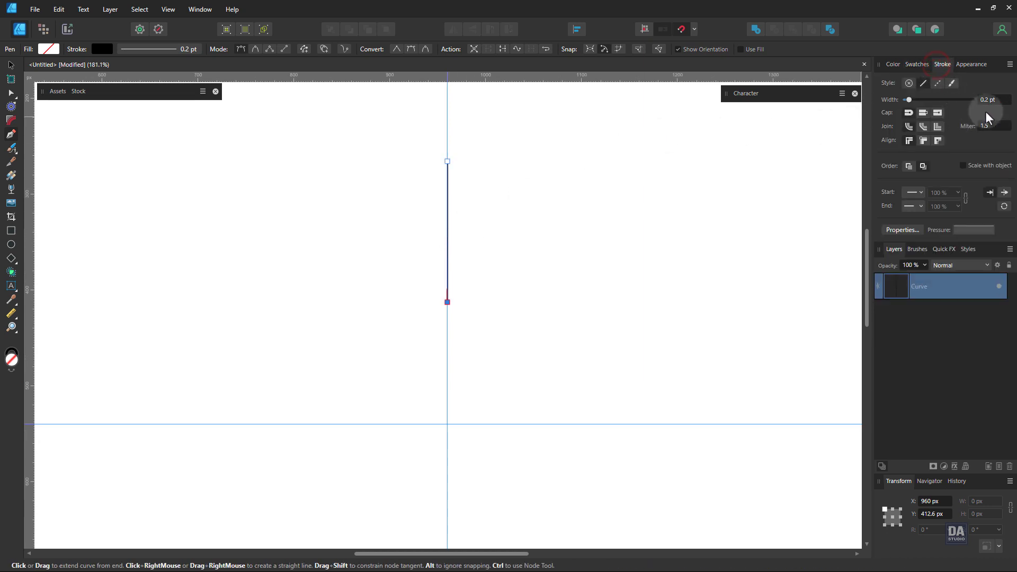
{"action": "scroll", "coordinate": [988, 104], "scroll_direction": "up", "scroll_amount": 3}
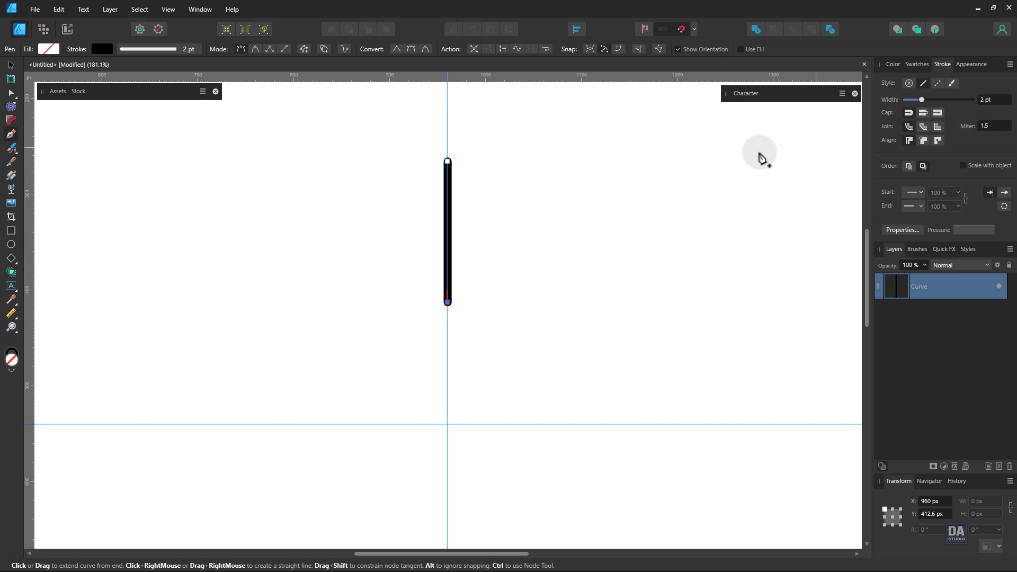
{"action": "left_click", "coordinate": [11, 95]}
{"action": "left_click_drag", "start_coordinate": [447, 208], "coordinate": [408, 235]}
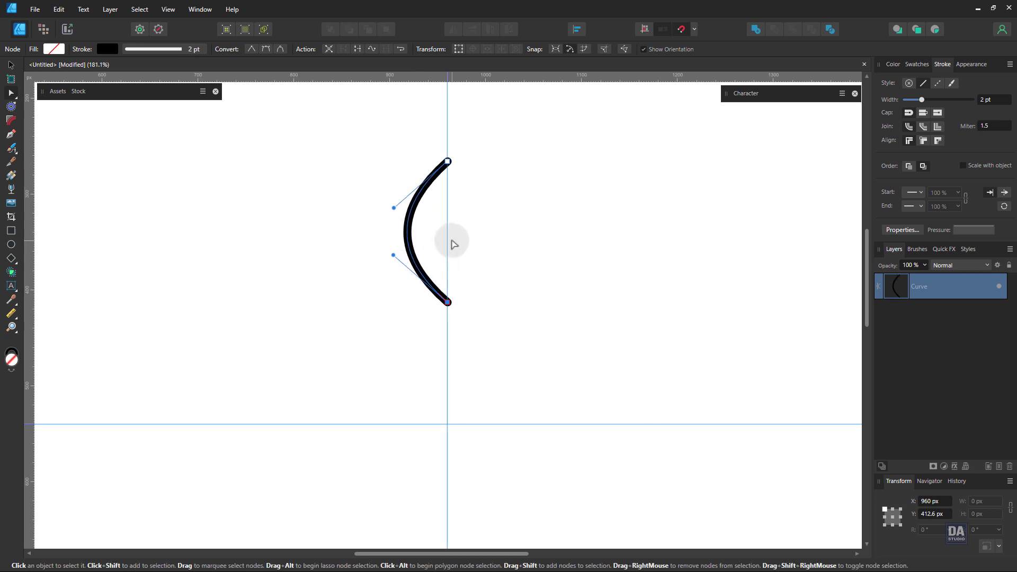
{"action": "left_click_drag", "start_coordinate": [447, 161], "coordinate": [448, 153]}
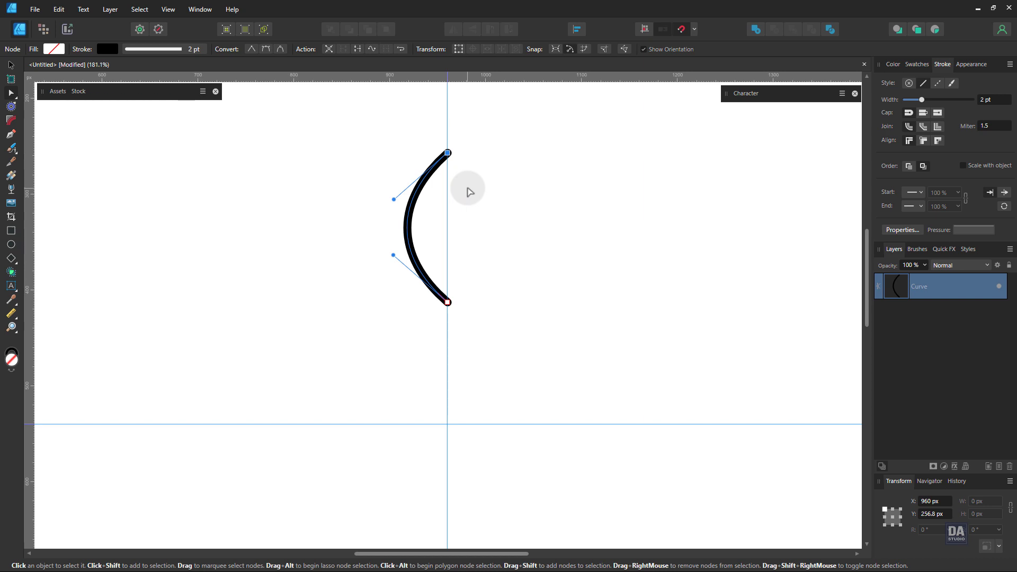
Step: Duplicate the arc, flip the copy horizontally and place it against the vertical guide to form a symmetrical leaf outline
{"action": "key", "text": "v"}
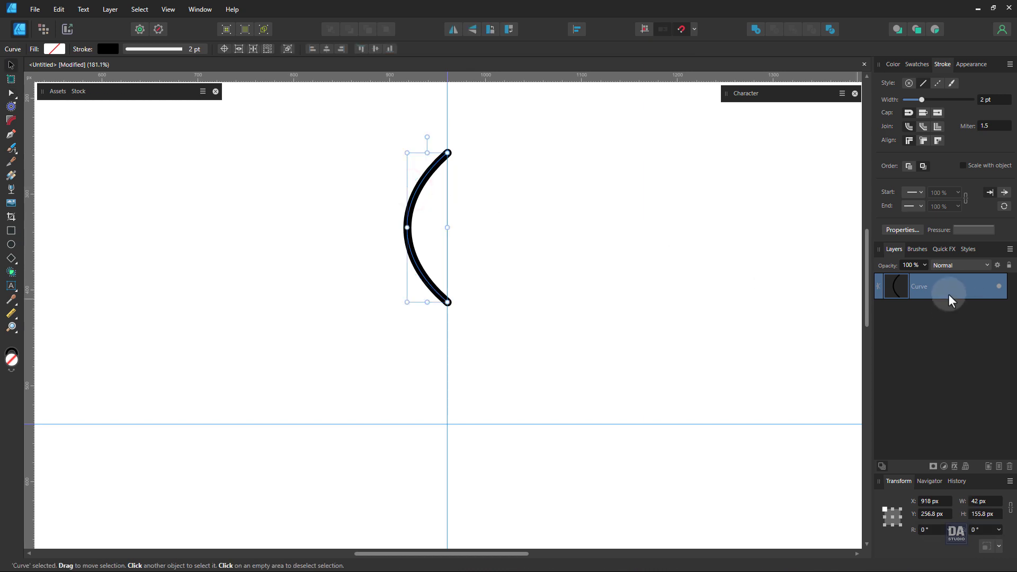
{"action": "right_click", "coordinate": [949, 296]}
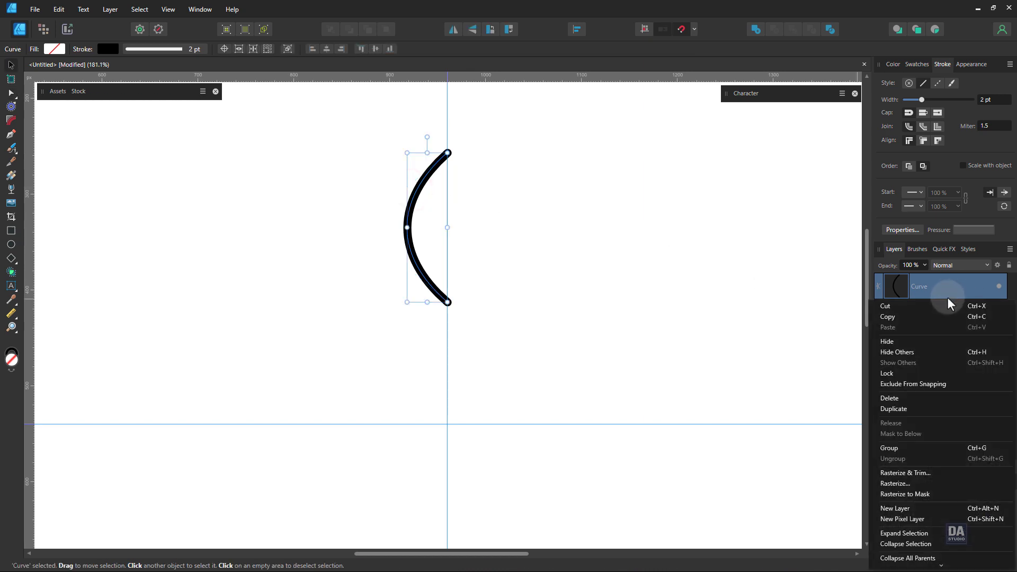
{"action": "left_click", "coordinate": [910, 412]}
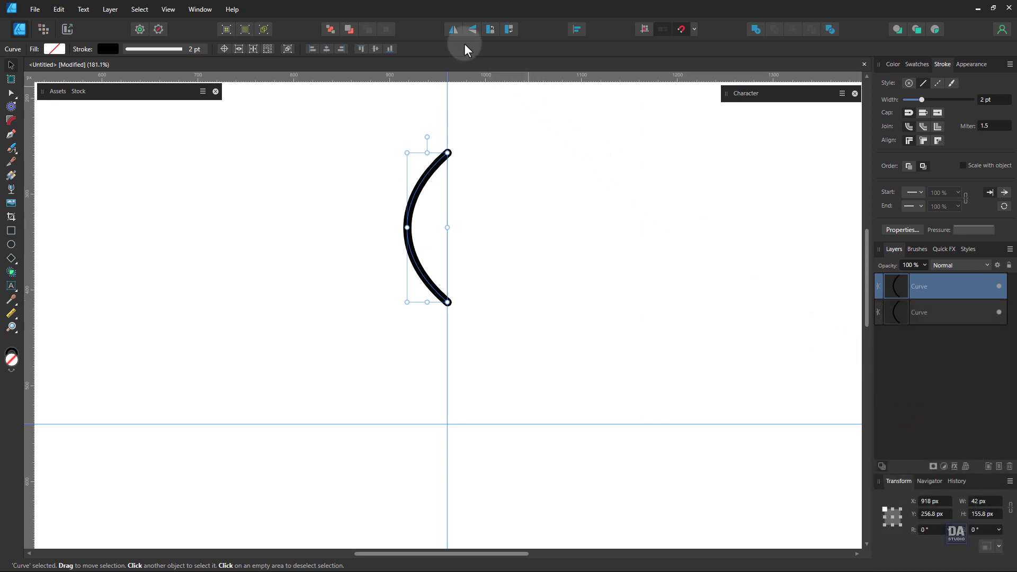
{"action": "left_click", "coordinate": [453, 30]}
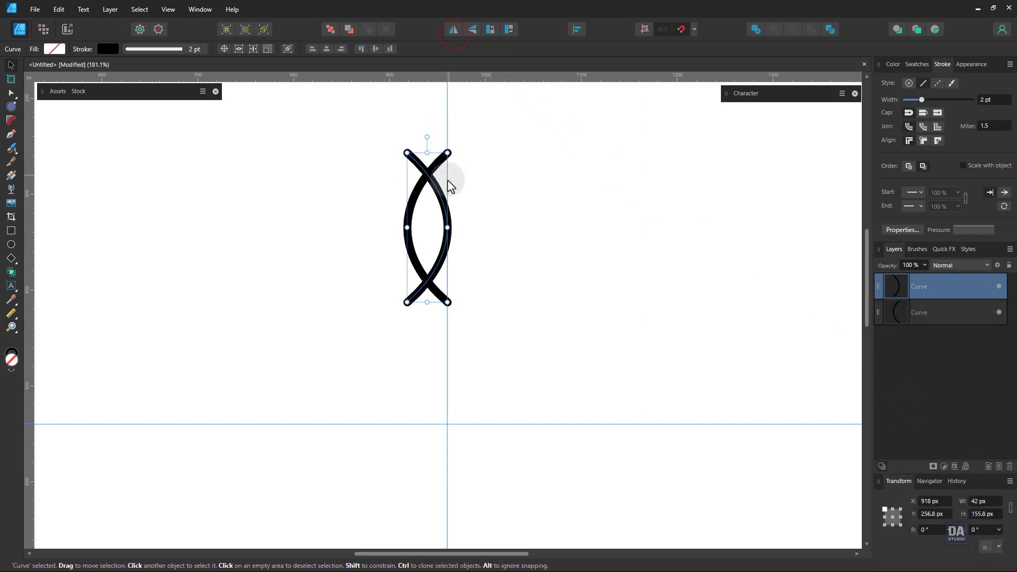
{"action": "left_click_drag", "start_coordinate": [449, 185], "coordinate": [477, 193]}
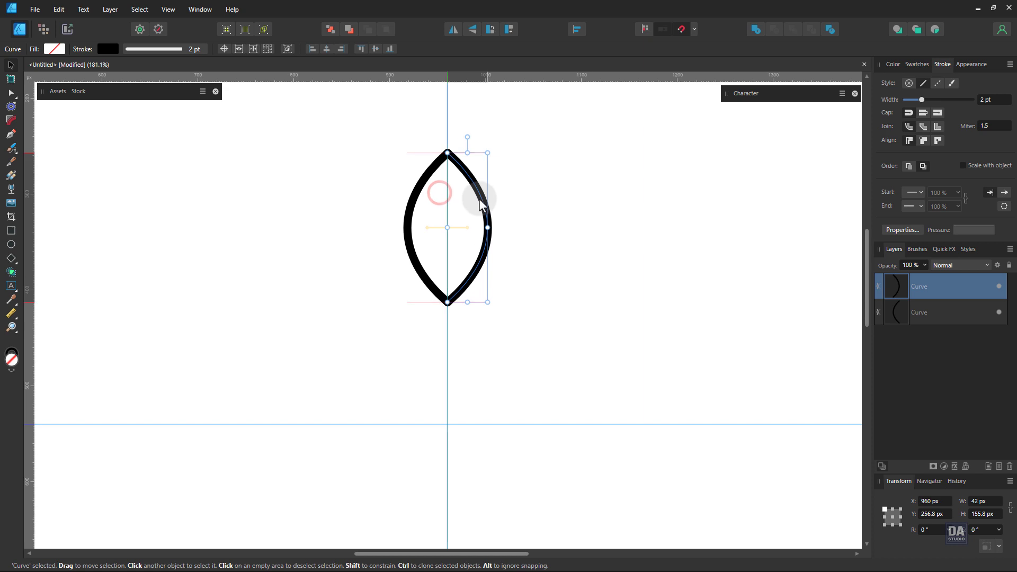
Step: Join the two arcs at their end nodes into one closed leaf curve
{"action": "left_click", "coordinate": [416, 195], "text": "shift"}
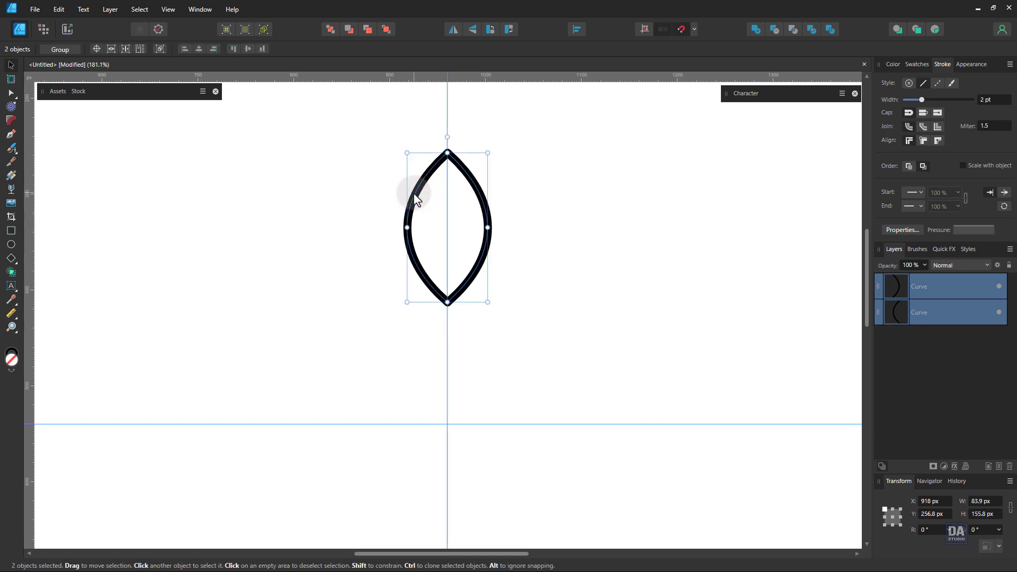
{"action": "left_click", "coordinate": [15, 98]}
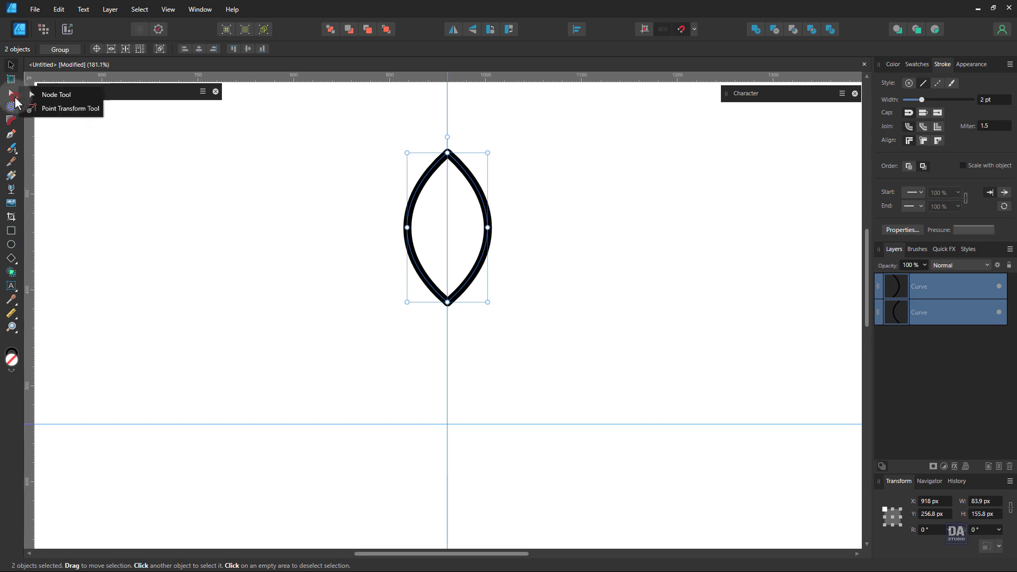
{"action": "left_click", "coordinate": [49, 95]}
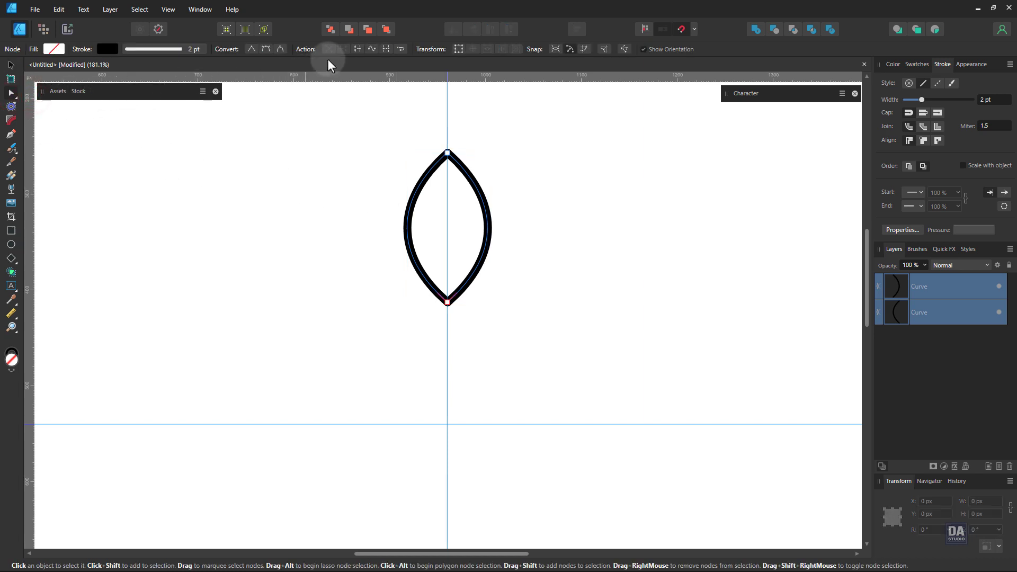
{"action": "left_click", "coordinate": [374, 55]}
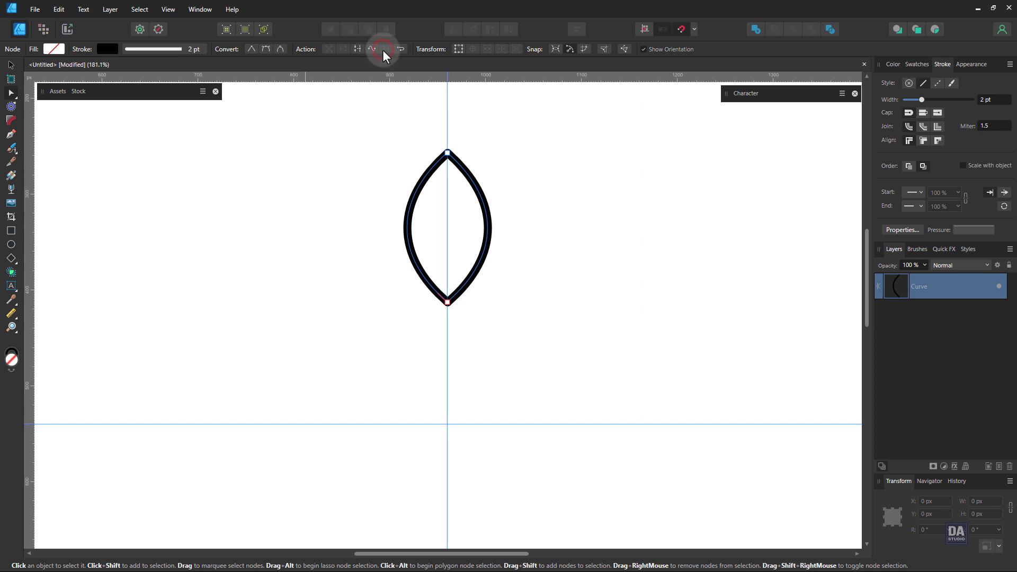
{"action": "left_click", "coordinate": [357, 56]}
{"action": "left_click", "coordinate": [357, 53]}
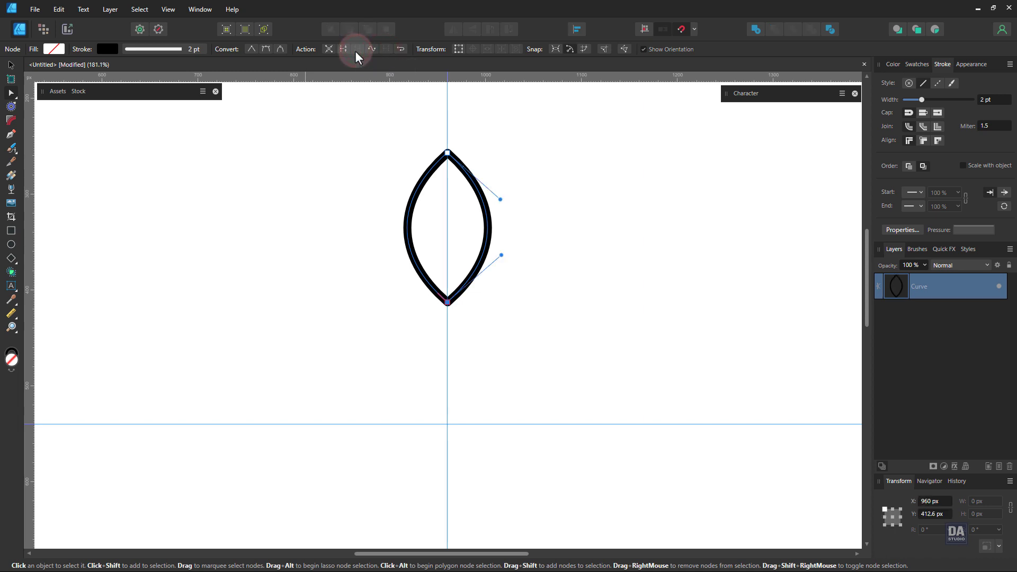
Step: Draw a 1 pt diagonal line from outside the leaf's left edge down to the centre guide, about 54 px wide and 49 px tall
{"action": "left_click", "coordinate": [10, 135]}
{"action": "left_click", "coordinate": [359, 247]}
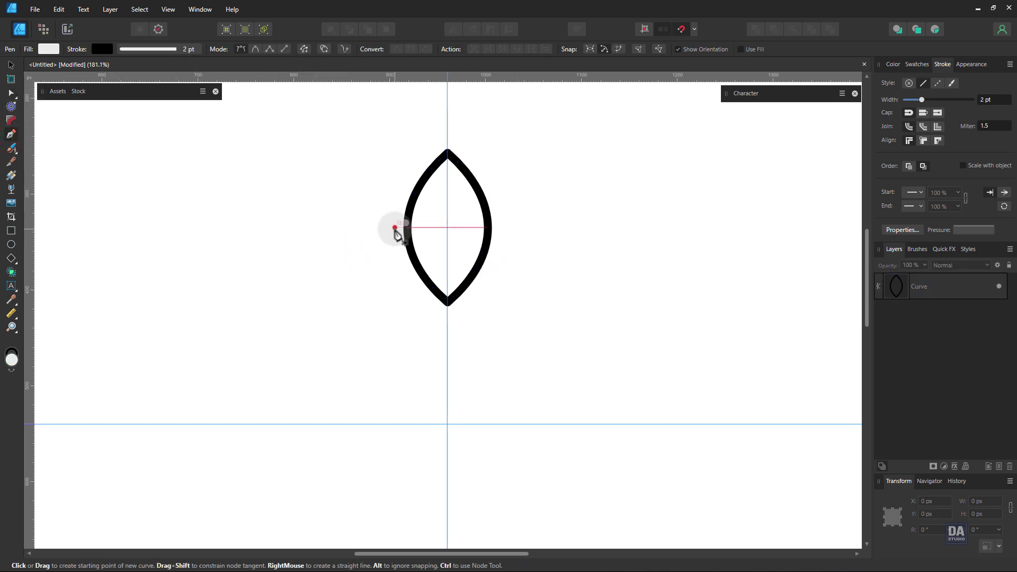
{"action": "left_click_drag", "start_coordinate": [395, 228], "coordinate": [448, 255]}
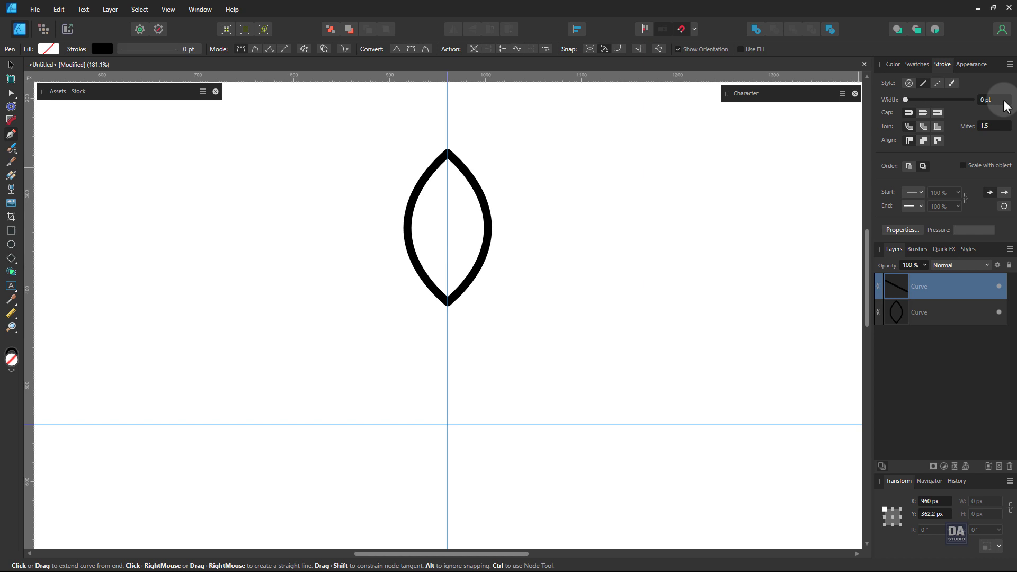
{"action": "scroll", "coordinate": [1004, 101], "scroll_direction": "up", "scroll_amount": 1}
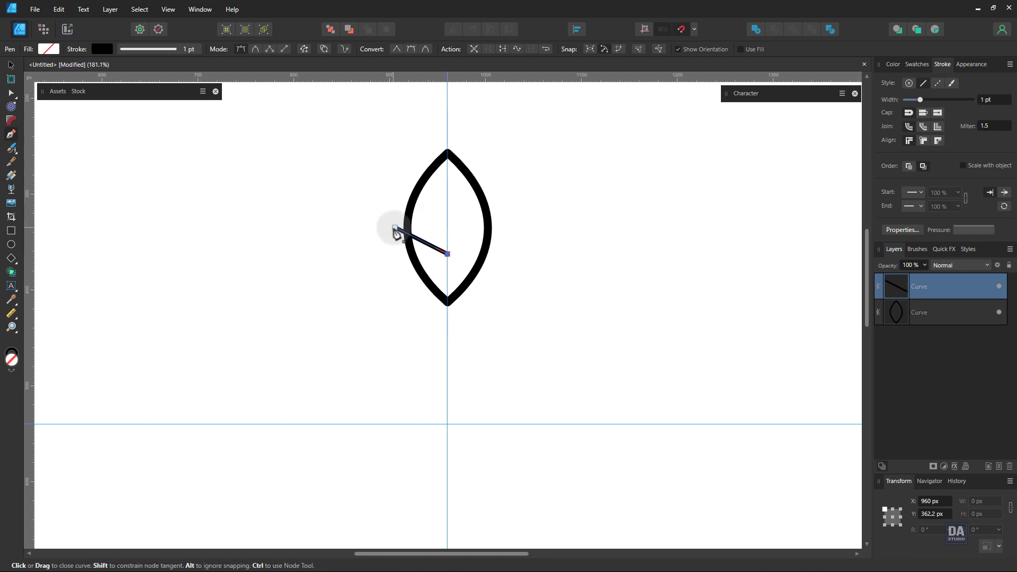
{"action": "key", "text": "a"}
{"action": "left_click_drag", "start_coordinate": [394, 229], "coordinate": [395, 208]}
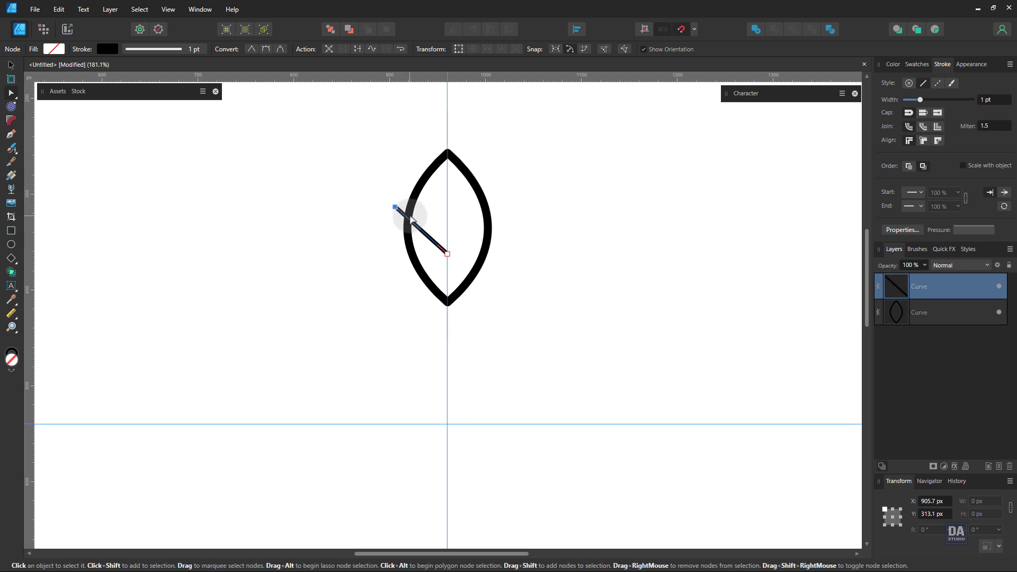
Step: Duplicate the diagonal line about 44 px straight up and nudge the lower line up about 3 px
{"action": "key", "text": "v"}
{"action": "left_click_drag", "start_coordinate": [428, 240], "coordinate": [431, 197]}
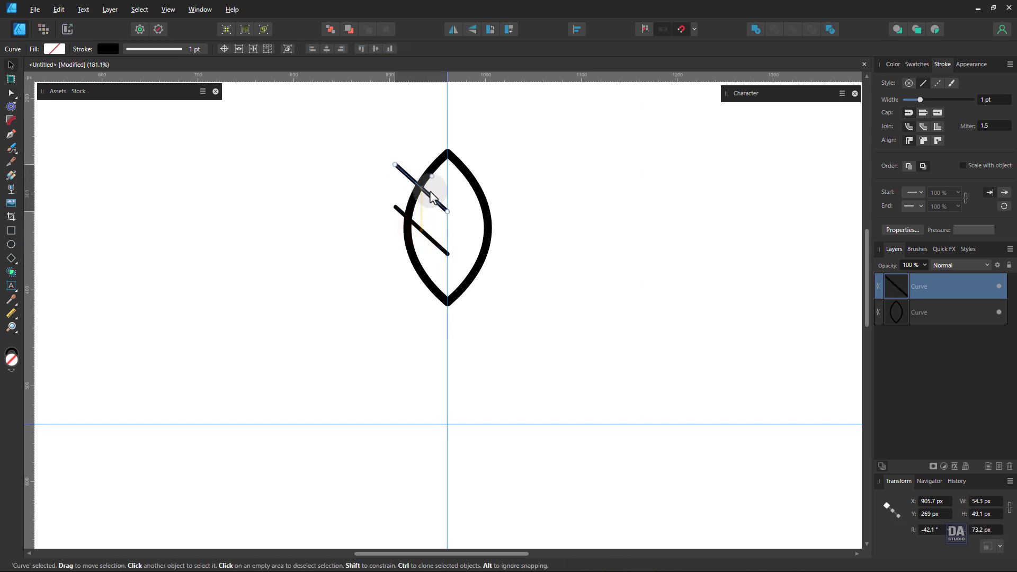
{"action": "left_click", "coordinate": [431, 237]}
{"action": "key", "text": "a"}
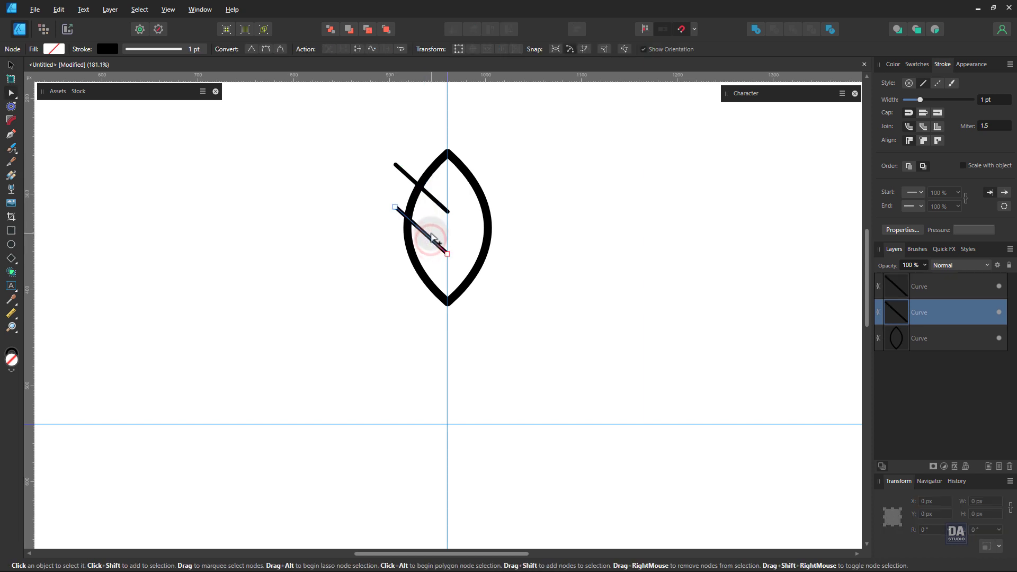
{"action": "key", "text": "v"}
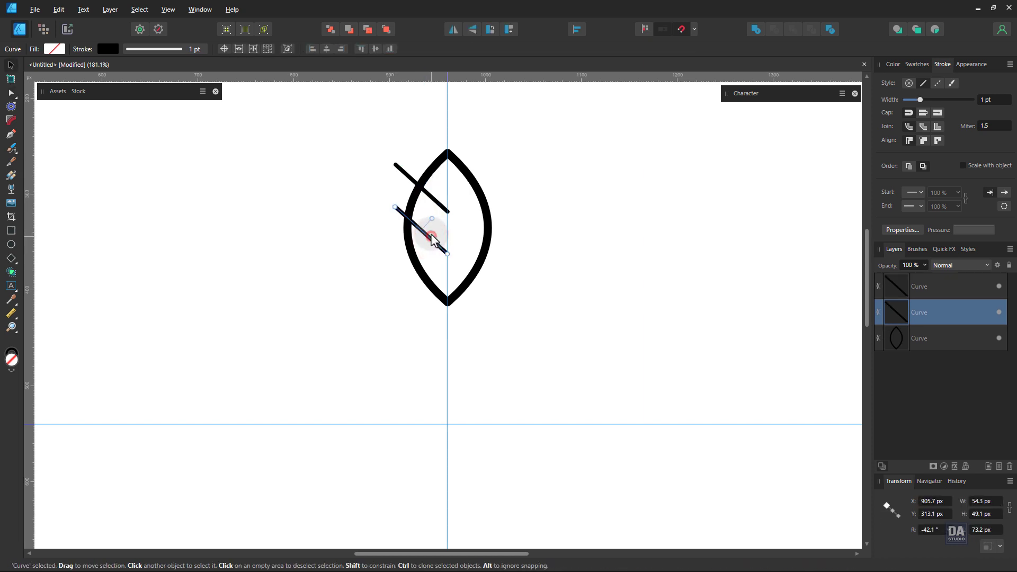
Step: Duplicate both diagonal lines and mirror the copies onto the right side of the guide to form two stacked V shapes
{"action": "left_click", "coordinate": [437, 208], "text": "shift"}
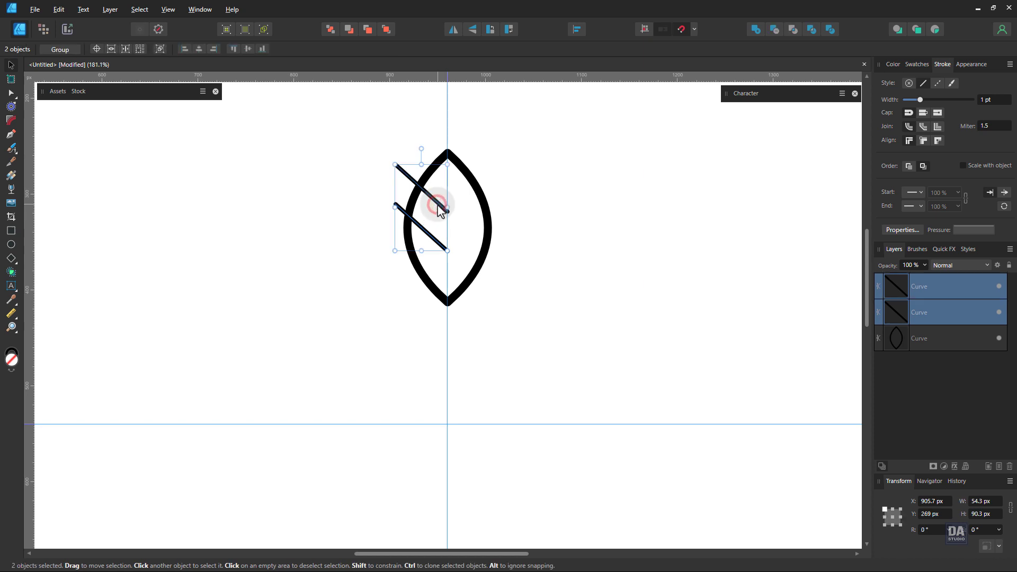
{"action": "mouse_move", "coordinate": [438, 208]}
{"action": "left_mouse_down"}
{"action": "mouse_move", "coordinate": [465, 208]}
{"action": "mouse_move", "coordinate": [455, 191]}
{"action": "mouse_move", "coordinate": [477, 192]}
{"action": "left_mouse_up"}
{"action": "left_click", "coordinate": [454, 30]}
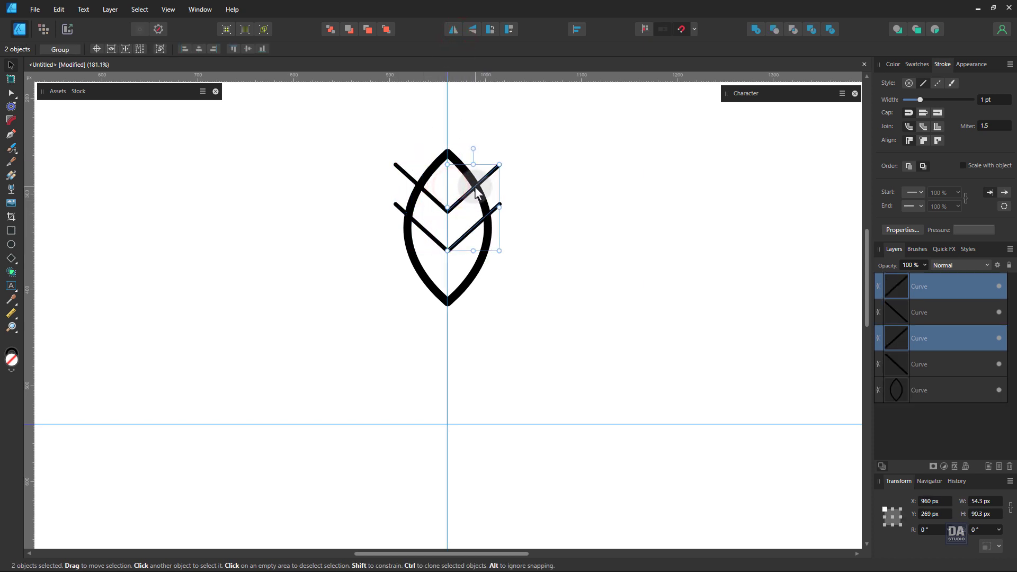
Step: Select the leaf outline with all four diagonal lines and create a separate shape from the leaf's bottom area with Shape Builder
{"action": "left_click", "coordinate": [431, 198], "text": "shift"}
{"action": "left_click", "coordinate": [431, 235], "text": "shift"}
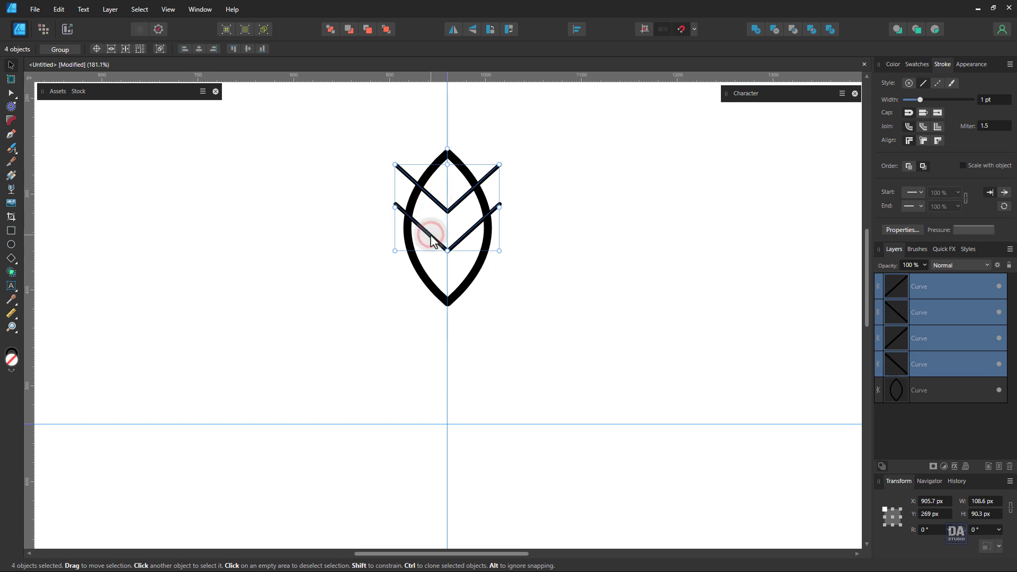
{"action": "left_click", "coordinate": [488, 241], "text": "shift"}
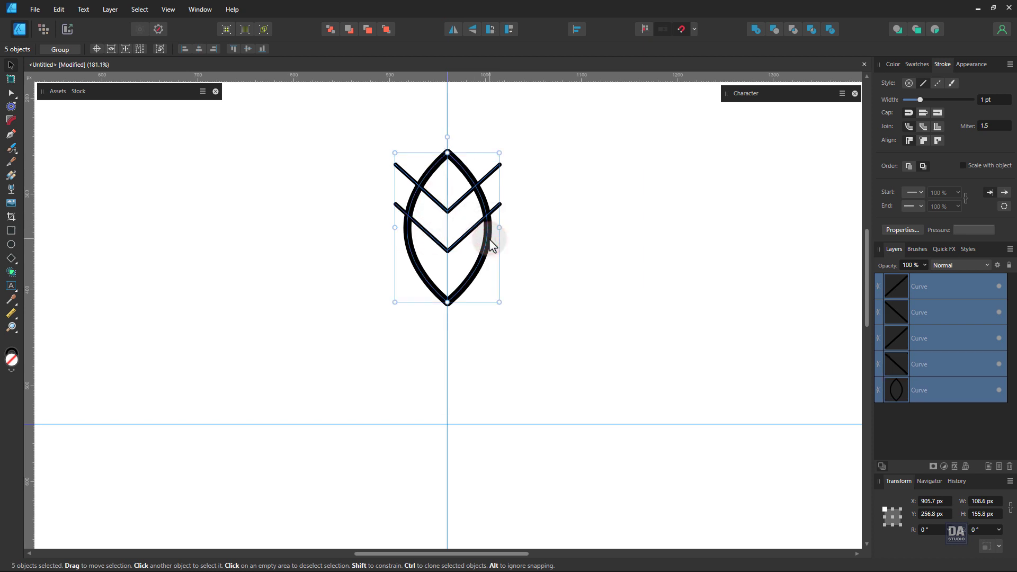
{"action": "left_click", "coordinate": [11, 272]}
{"action": "left_click", "coordinate": [455, 270]}
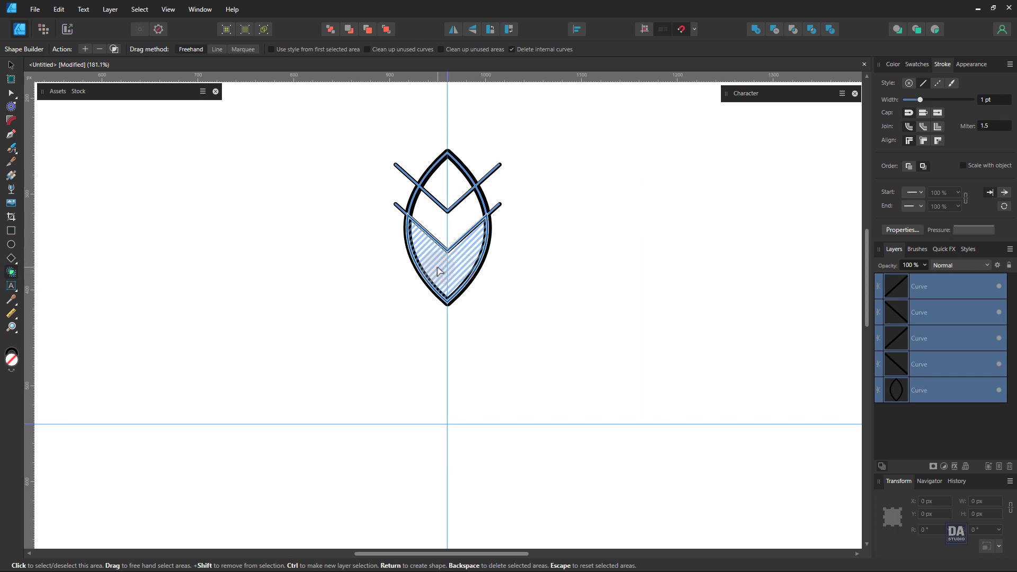
{"action": "left_click", "coordinate": [84, 49]}
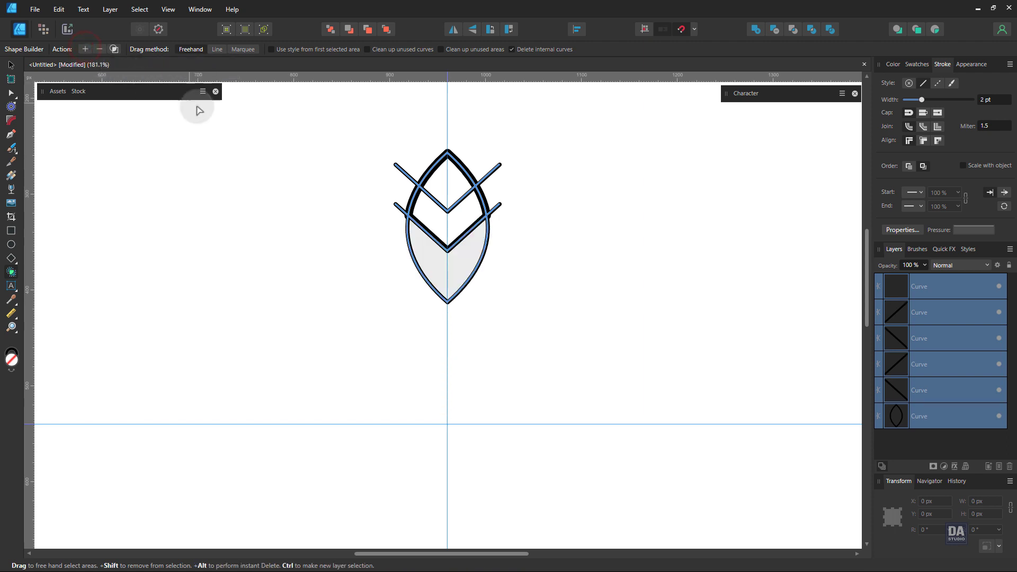
Step: Create separate shapes from the leaf's middle chevron and top diamond areas with Shape Builder
{"action": "left_click_drag", "start_coordinate": [416, 233], "coordinate": [454, 227]}
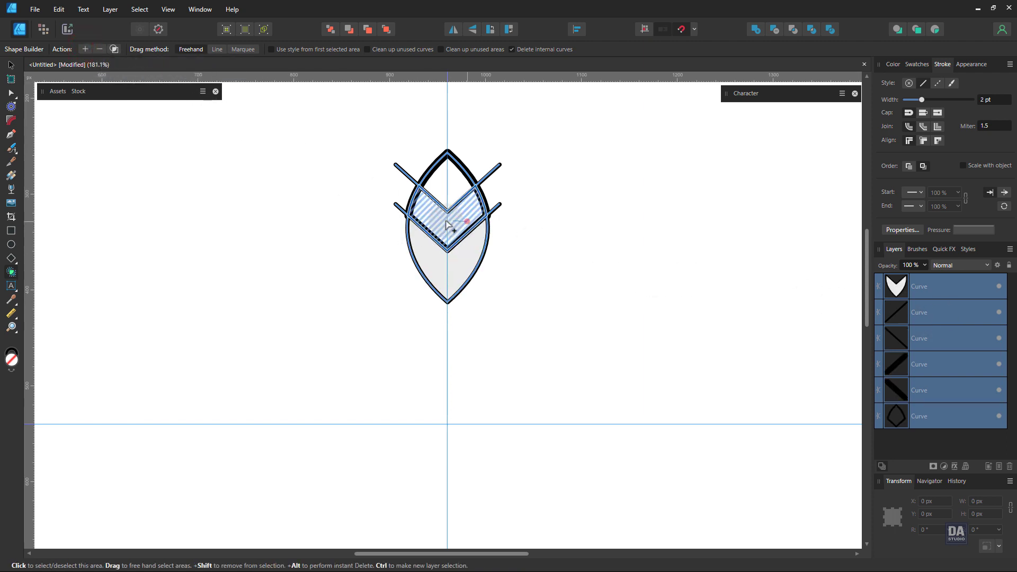
{"action": "left_click", "coordinate": [84, 49]}
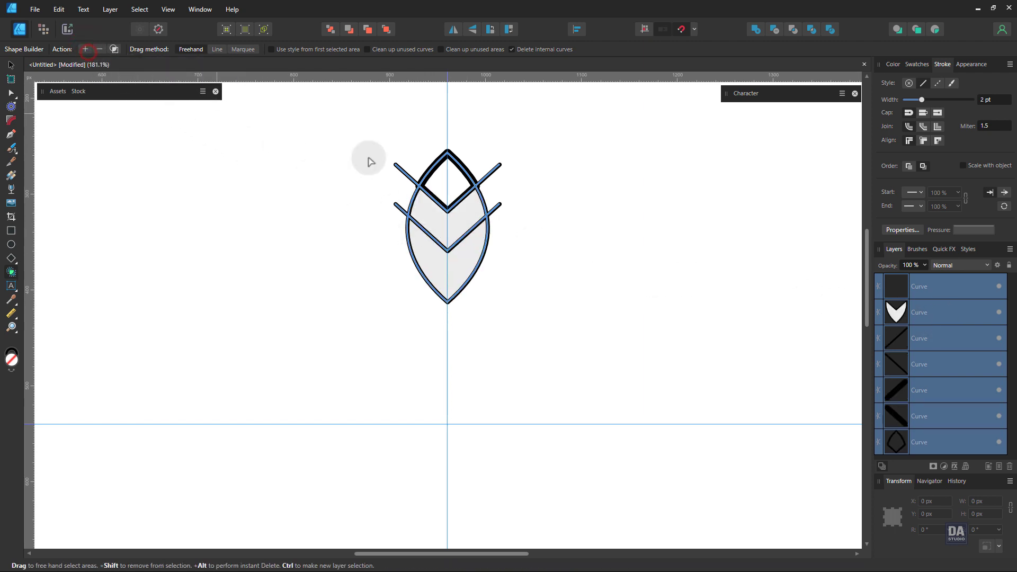
{"action": "left_click", "coordinate": [456, 177]}
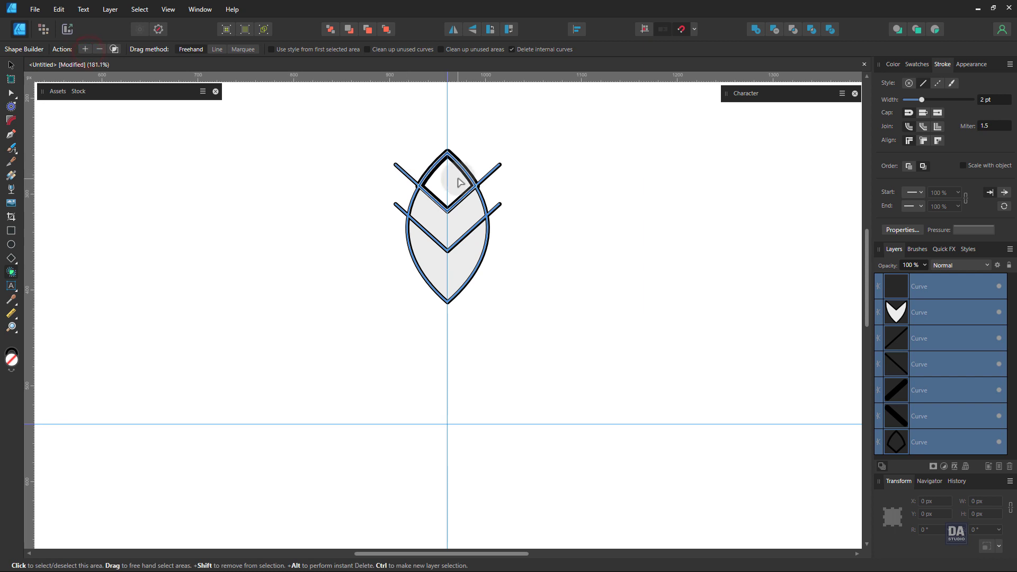
{"action": "left_click", "coordinate": [85, 50]}
Step: Isolate the four leftover diagonal lines from the three filled leaf shapes and hide them
{"action": "left_click", "coordinate": [11, 64]}
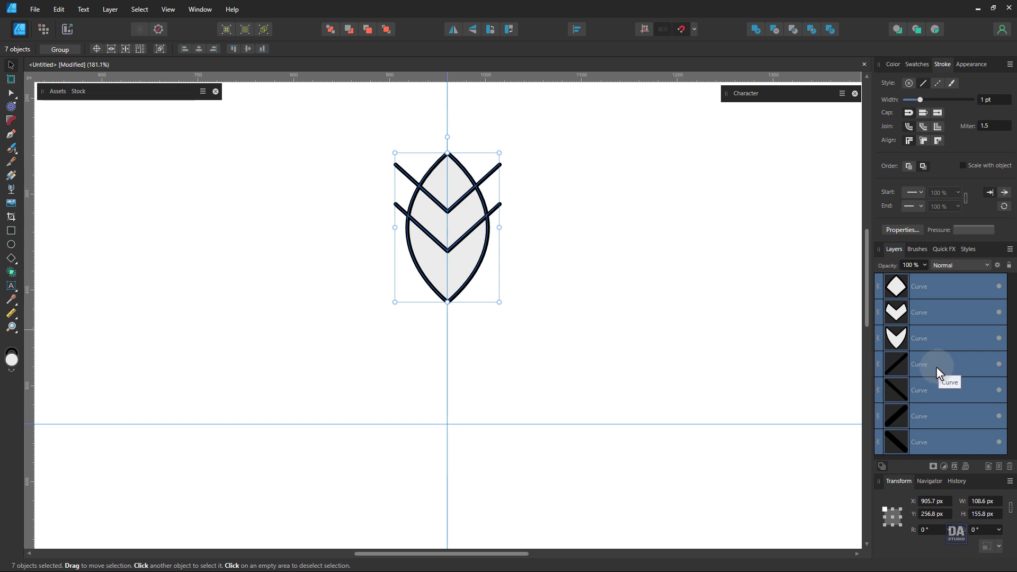
{"action": "left_click", "coordinate": [943, 338], "text": "ctrl"}
{"action": "left_click", "coordinate": [943, 314], "text": "ctrl"}
{"action": "left_click", "coordinate": [943, 287], "text": "ctrl"}
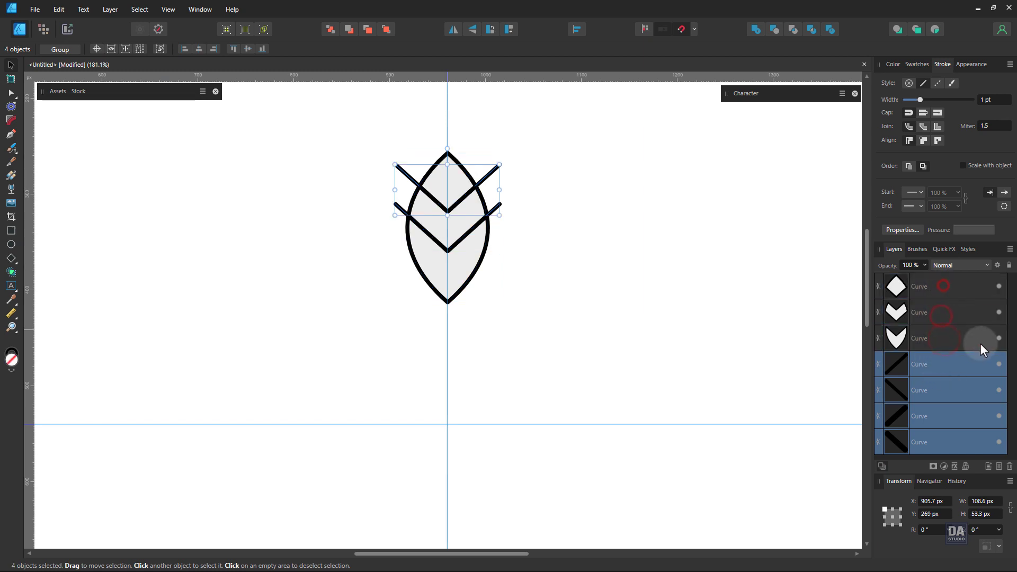
Step: Select the three leaf shapes and remove their fill
{"action": "left_click", "coordinate": [930, 339]}
{"action": "left_click", "coordinate": [931, 315], "text": "ctrl"}
{"action": "left_click", "coordinate": [932, 290], "text": "ctrl"}
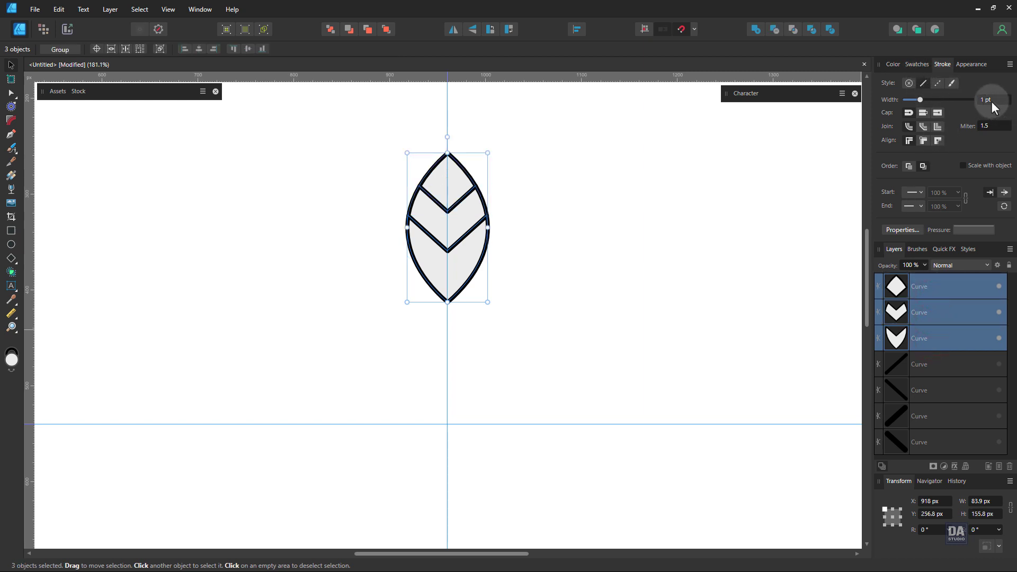
{"action": "left_click", "coordinate": [916, 65]}
{"action": "left_click", "coordinate": [884, 98]}
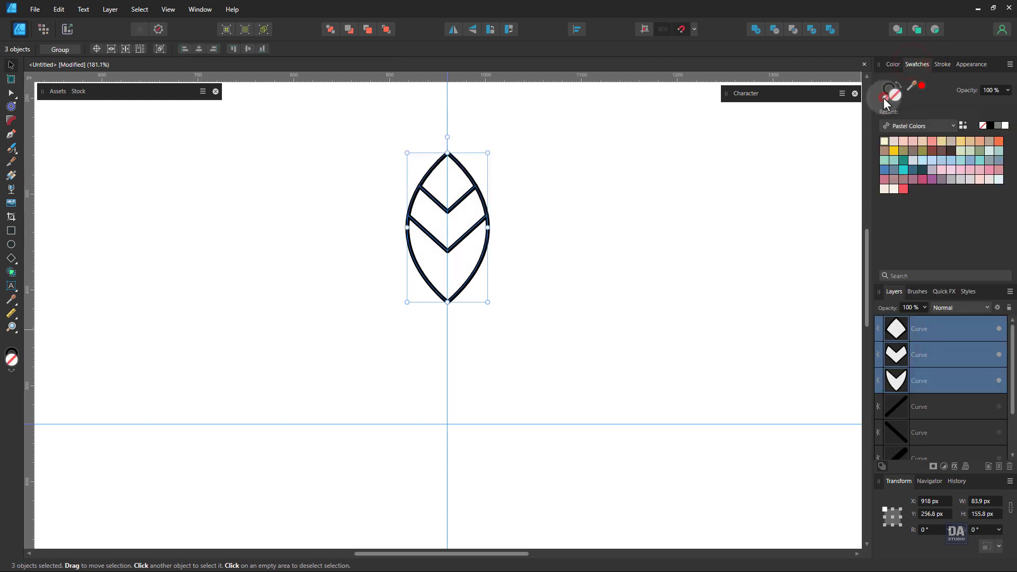
Step: Fill the leaf's bottom section with dark pink, the middle chevron with purple and the top diamond with mauve from the Pastel Colors palette
{"action": "left_click", "coordinate": [589, 253]}
{"action": "left_click", "coordinate": [484, 254]}
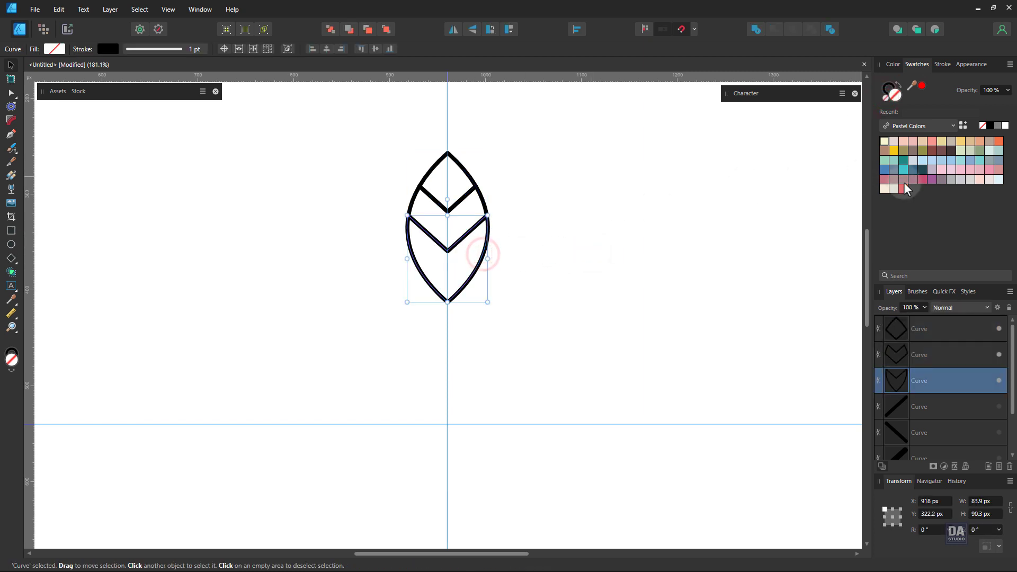
{"action": "left_click", "coordinate": [922, 180]}
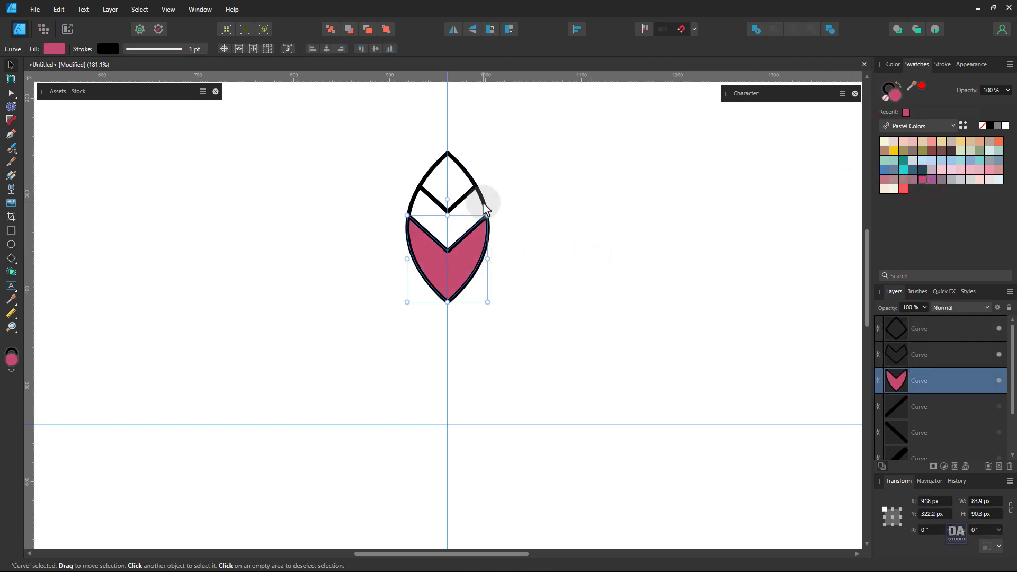
{"action": "left_click", "coordinate": [483, 202]}
{"action": "left_click", "coordinate": [932, 180]}
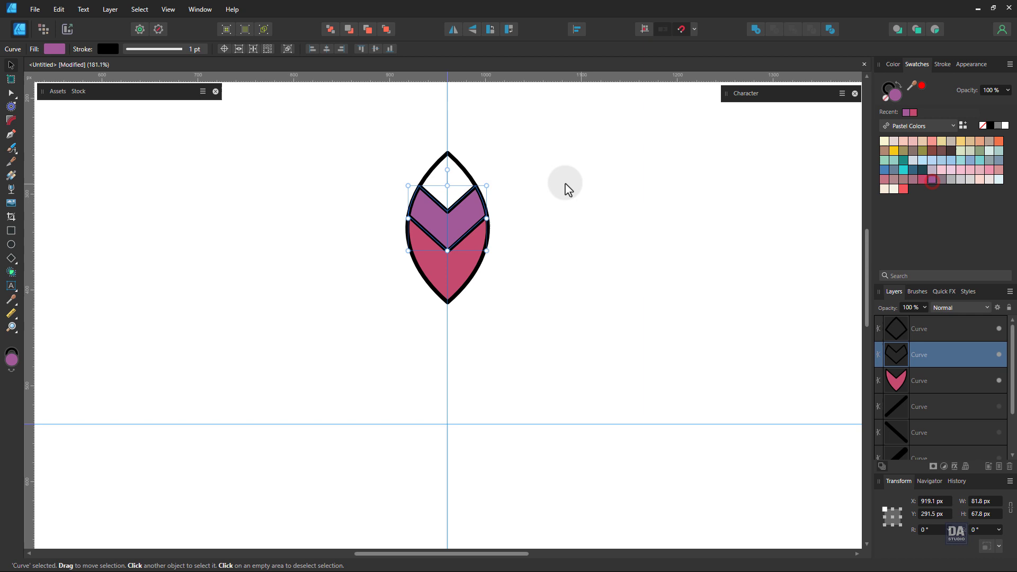
{"action": "left_click", "coordinate": [465, 170]}
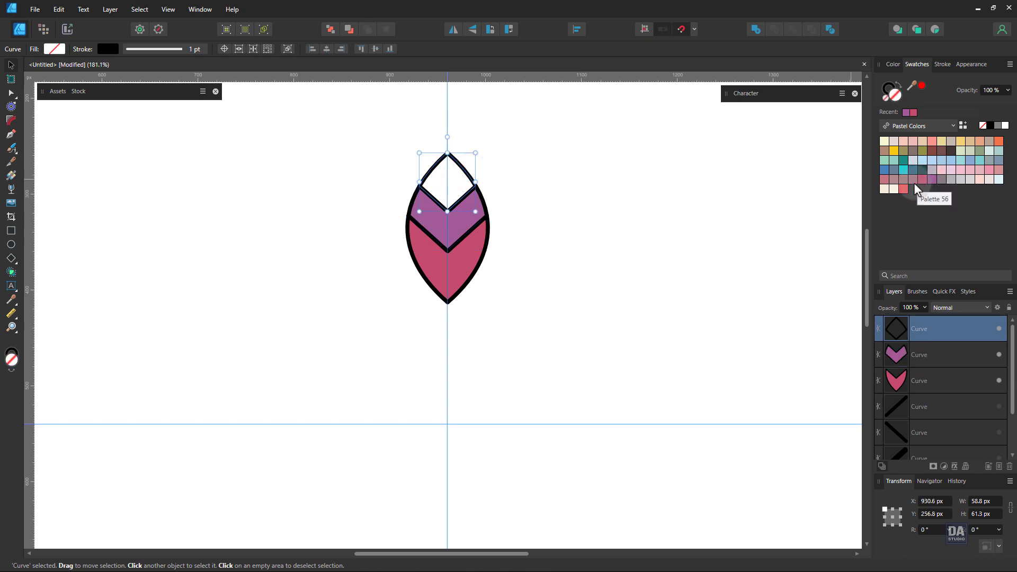
{"action": "left_click", "coordinate": [913, 180]}
{"action": "left_click", "coordinate": [659, 209]}
Step: Select all three leaf sections and fill them with a purple-to-orange gradient from the Fancy Gradient palette
{"action": "key", "text": "ctrl+a"}
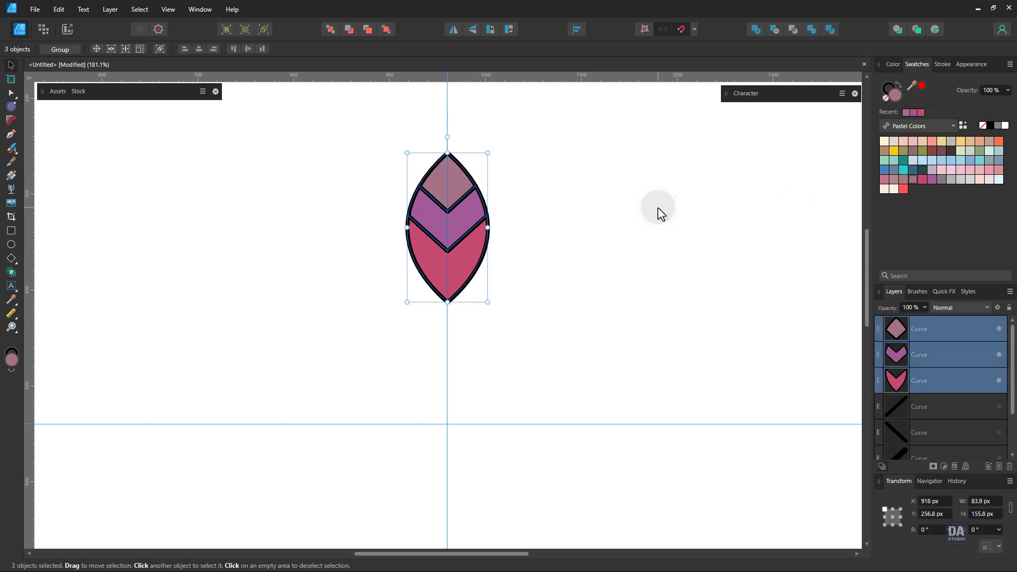
{"action": "left_click_drag", "start_coordinate": [539, 143], "coordinate": [359, 329]}
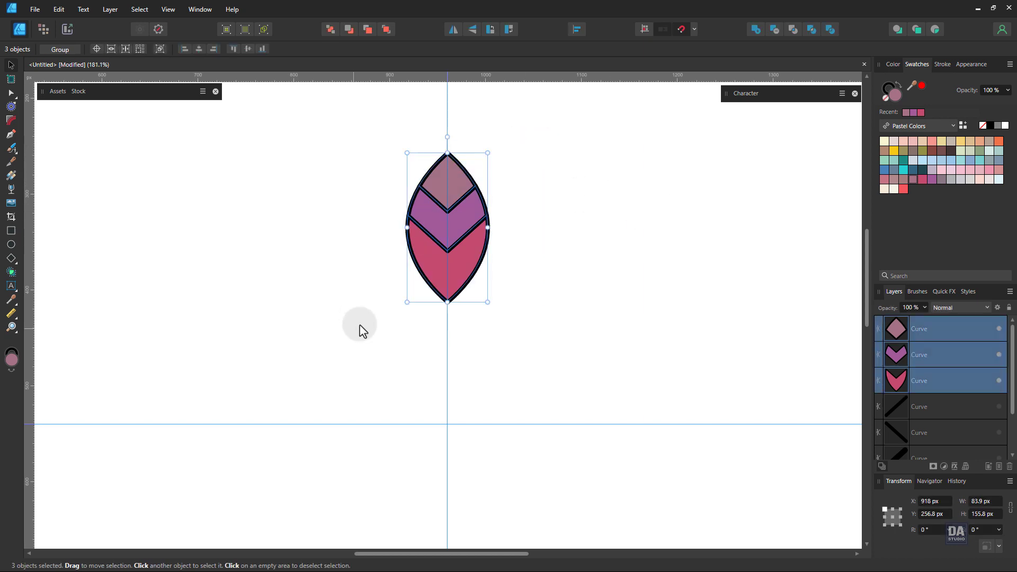
{"action": "left_click", "coordinate": [910, 126]}
{"action": "scroll", "coordinate": [915, 186], "scroll_direction": "up", "scroll_amount": 3}
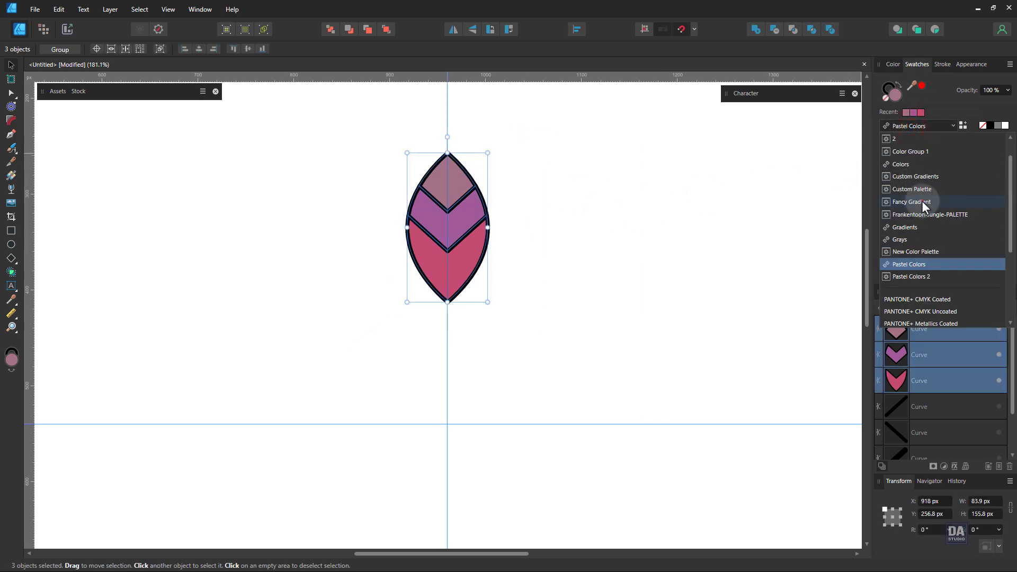
{"action": "left_click", "coordinate": [922, 201]}
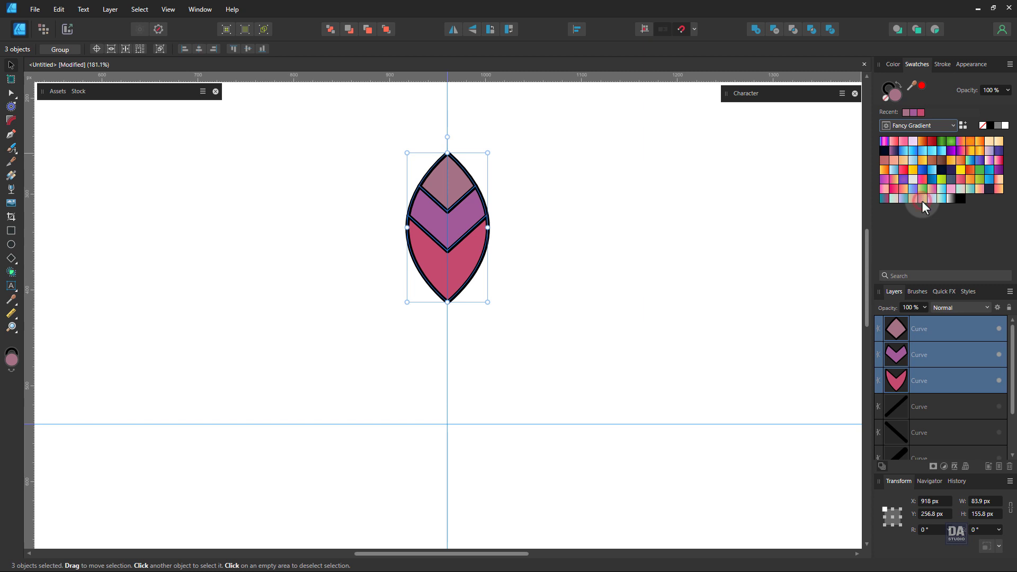
{"action": "left_click", "coordinate": [962, 154]}
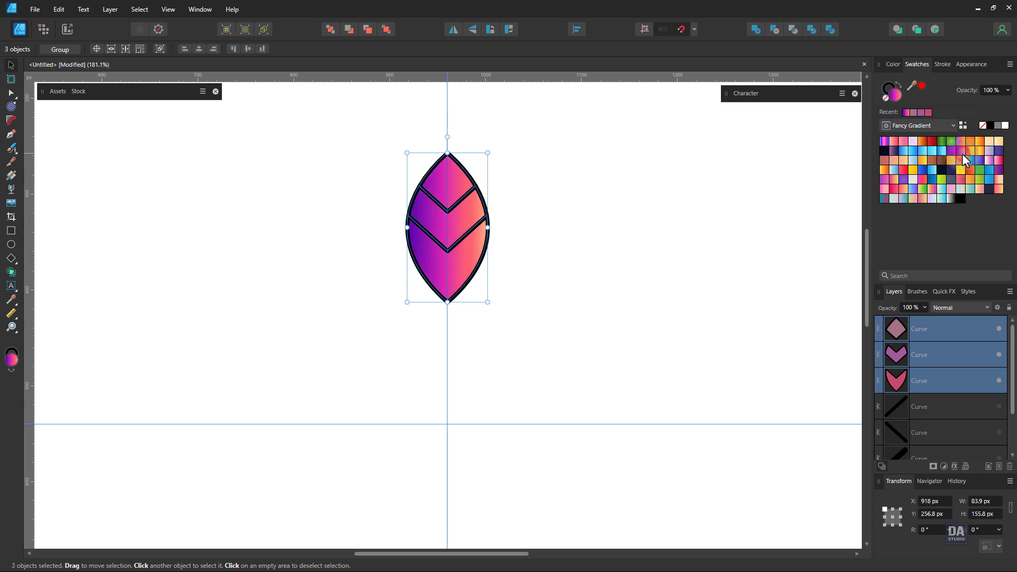
Step: Run the gradient vertically from the leaf's bottom tip to its top and shift the magenta and pink stops down to the two chevron points
{"action": "left_click", "coordinate": [11, 174]}
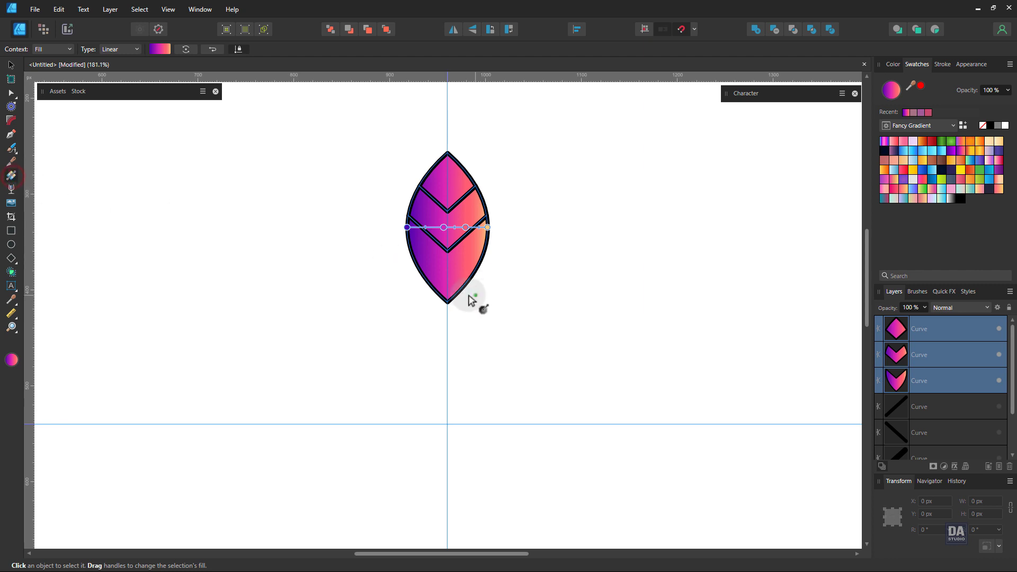
{"action": "left_click_drag", "start_coordinate": [447, 302], "coordinate": [448, 159]}
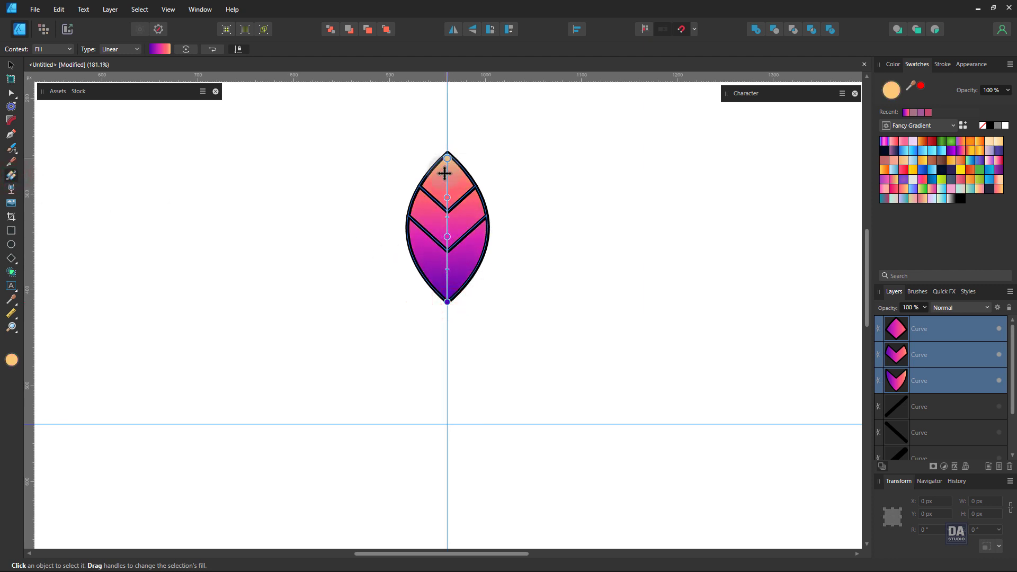
{"action": "left_click_drag", "start_coordinate": [448, 237], "coordinate": [448, 250]}
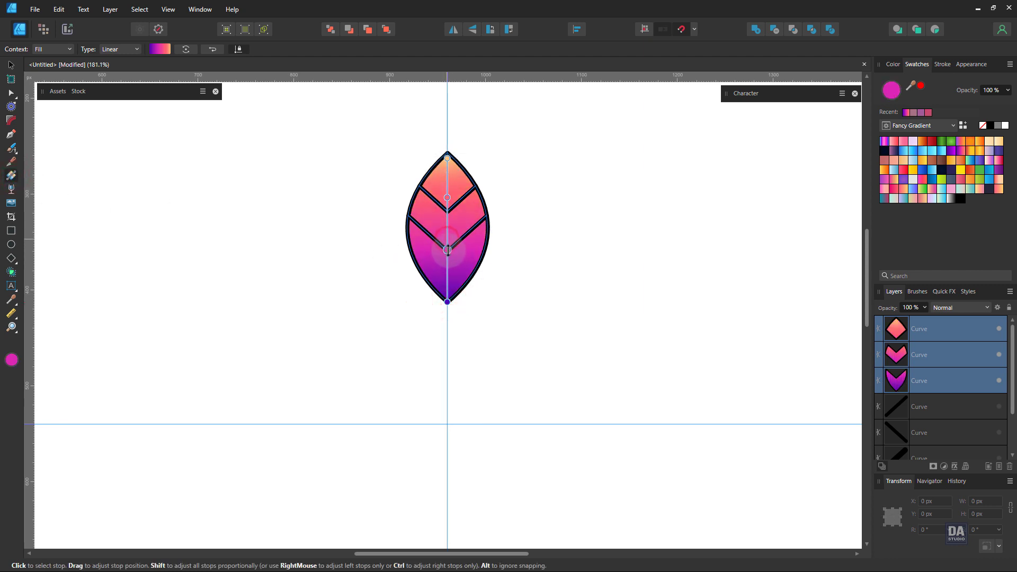
{"action": "left_click", "coordinate": [448, 276]}
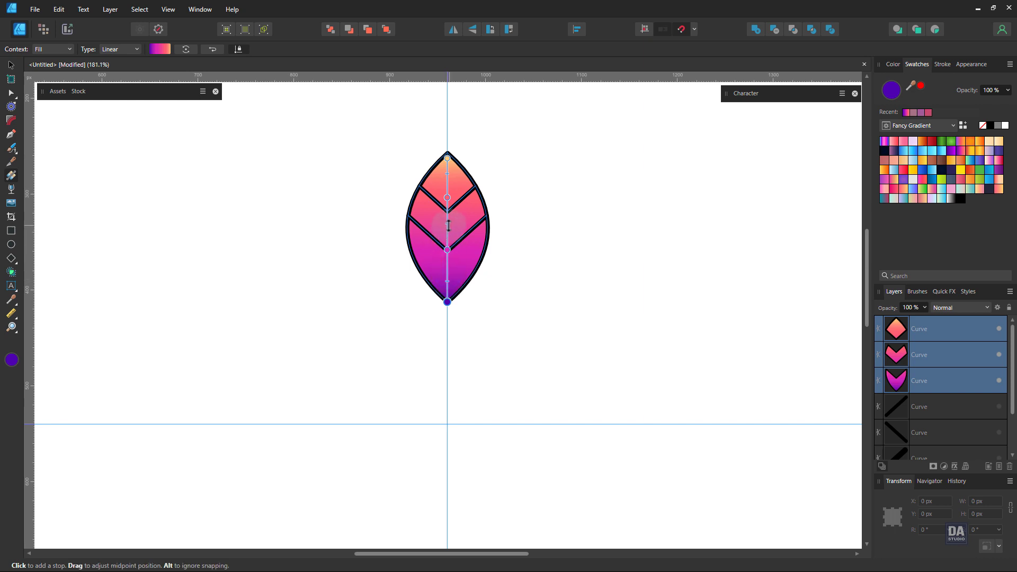
{"action": "left_click_drag", "start_coordinate": [448, 198], "coordinate": [448, 209]}
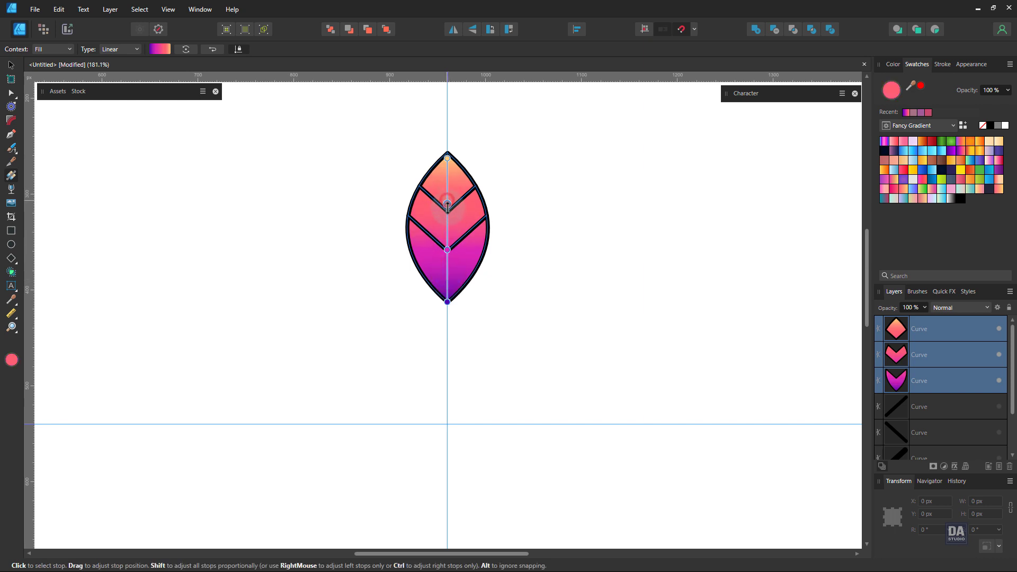
{"action": "left_click", "coordinate": [447, 249]}
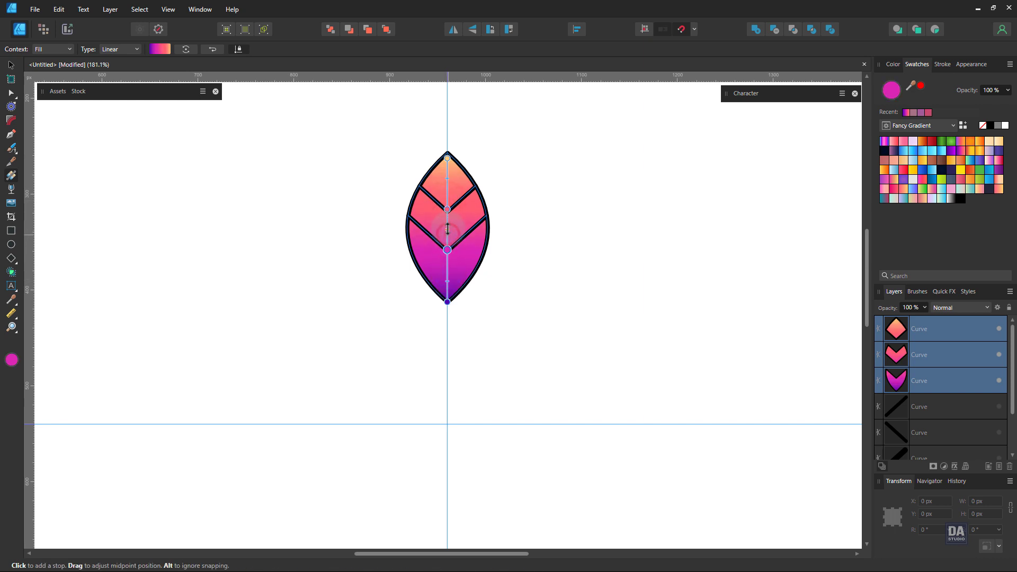
{"action": "left_click", "coordinate": [448, 181]}
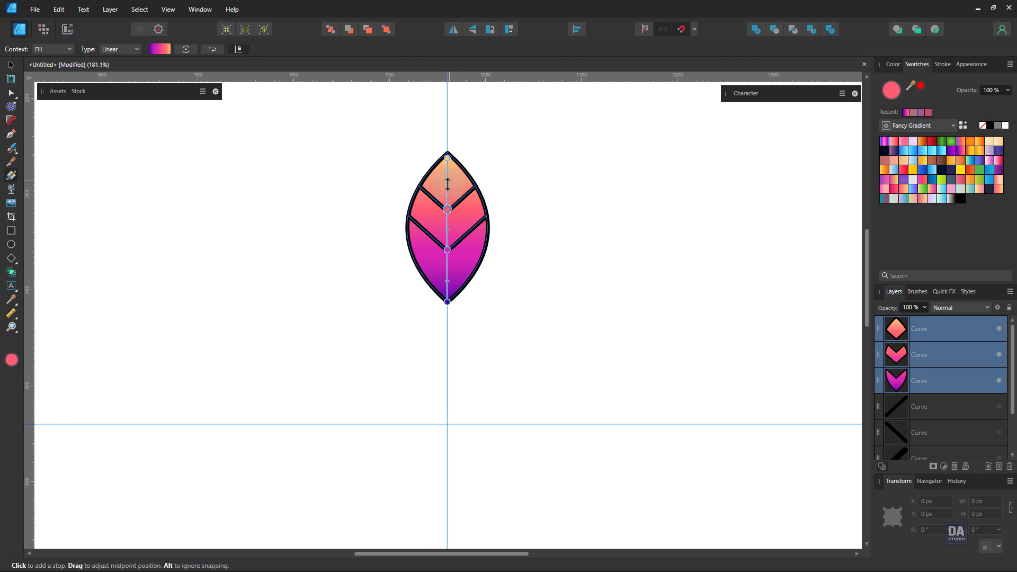
Step: Change the light orange end stop of the leaf gradient to bright yellow
{"action": "left_click", "coordinate": [448, 158]}
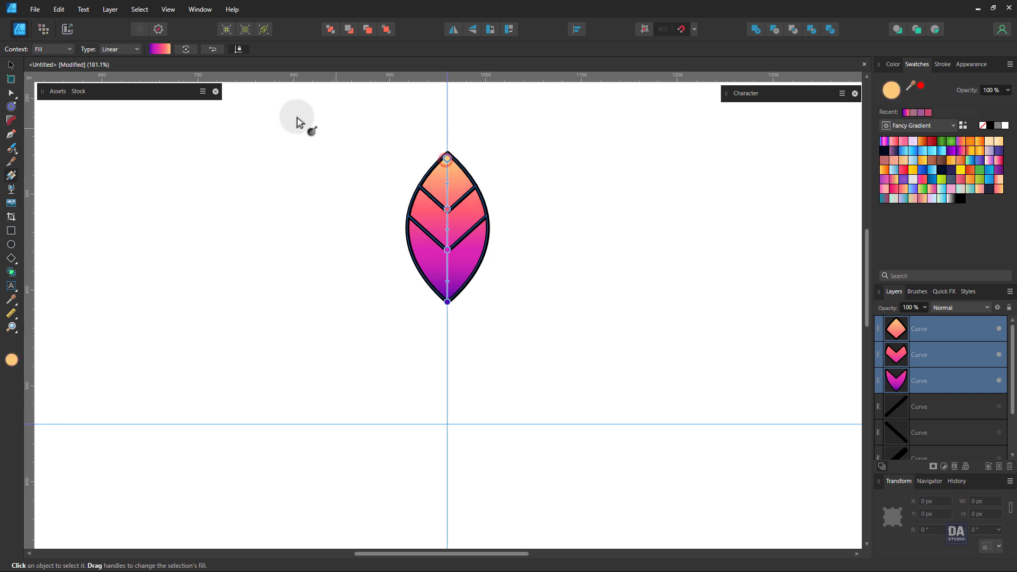
{"action": "left_click", "coordinate": [159, 48]}
{"action": "left_click", "coordinate": [243, 95]}
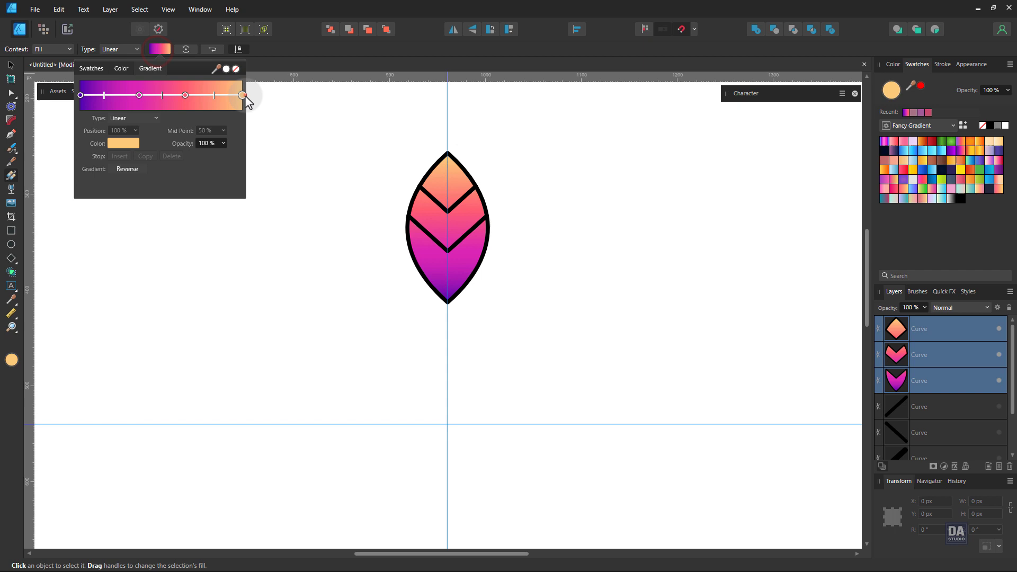
{"action": "left_click", "coordinate": [111, 144]}
{"action": "left_click_drag", "start_coordinate": [130, 204], "coordinate": [139, 239]}
{"action": "left_click", "coordinate": [139, 134]}
Step: Recolour the gradient's pink stop at 65% to FF475E and its magenta stop at 36% to E119DC
{"action": "left_click", "coordinate": [185, 96]}
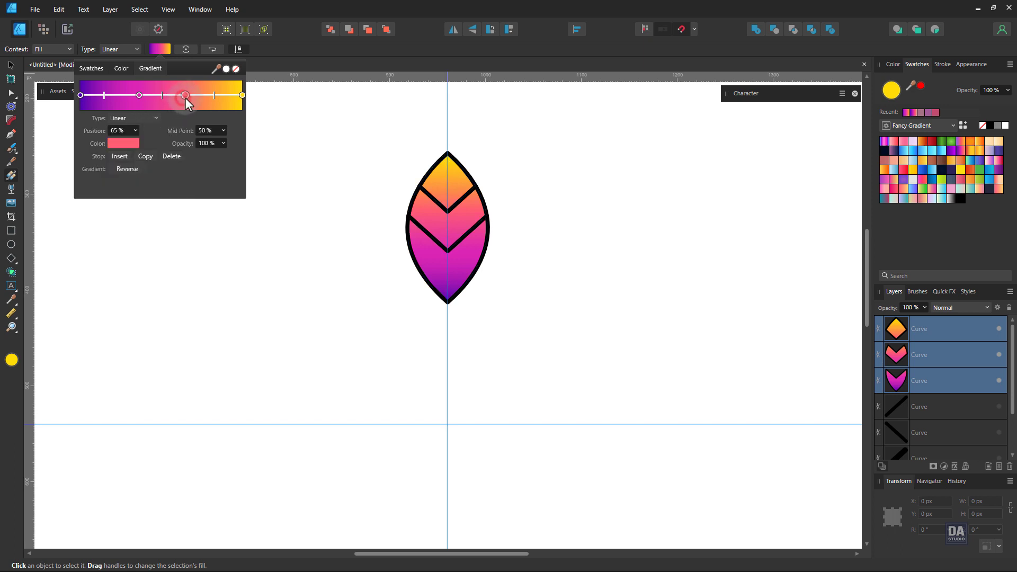
{"action": "left_click", "coordinate": [129, 141]}
{"action": "left_click_drag", "start_coordinate": [142, 215], "coordinate": [142, 219]}
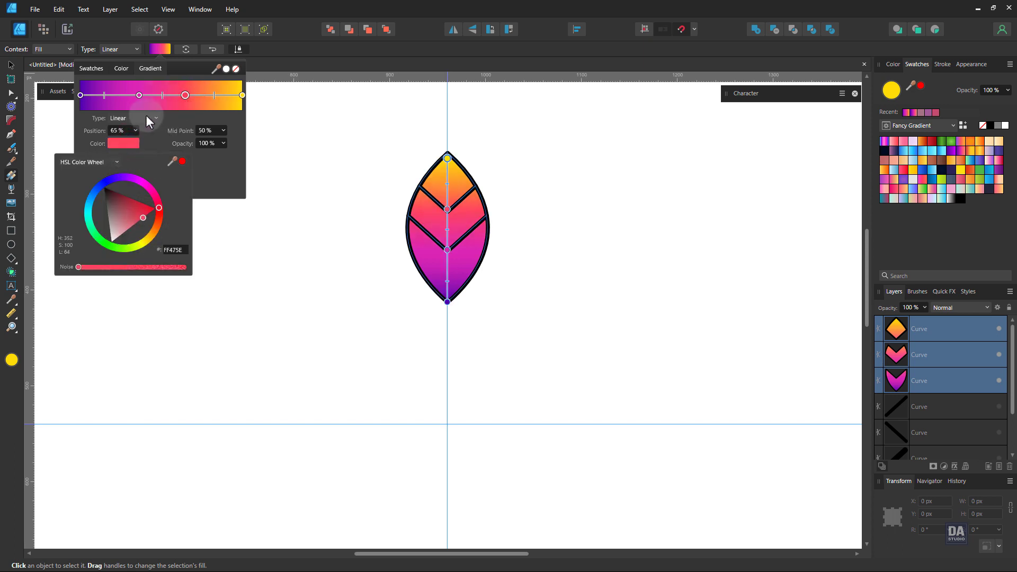
{"action": "left_click", "coordinate": [139, 95]}
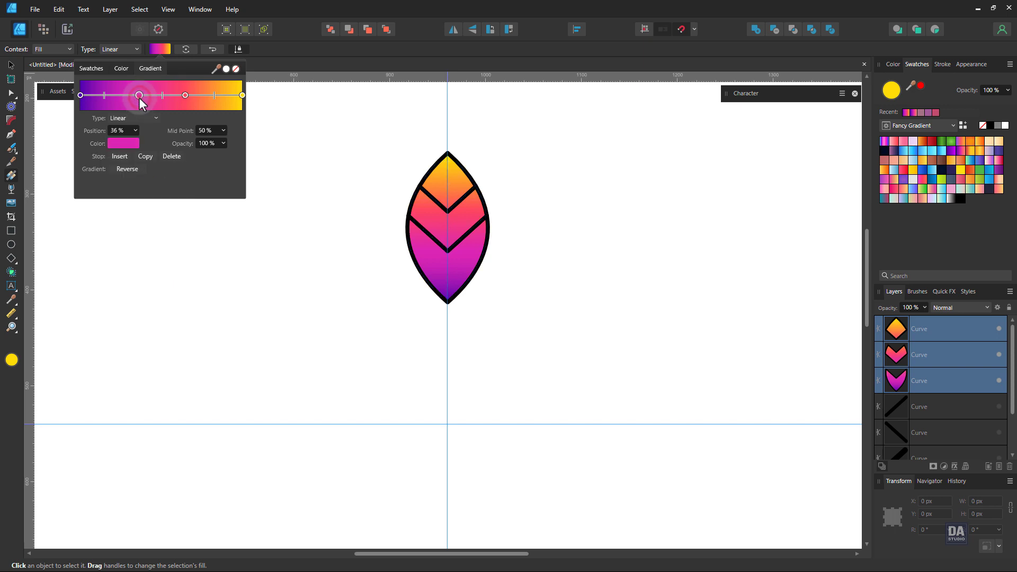
{"action": "left_click", "coordinate": [117, 139]}
{"action": "mouse_move", "coordinate": [146, 191]}
{"action": "left_mouse_down"}
{"action": "mouse_move", "coordinate": [139, 183]}
{"action": "mouse_move", "coordinate": [137, 191]}
{"action": "left_mouse_up"}
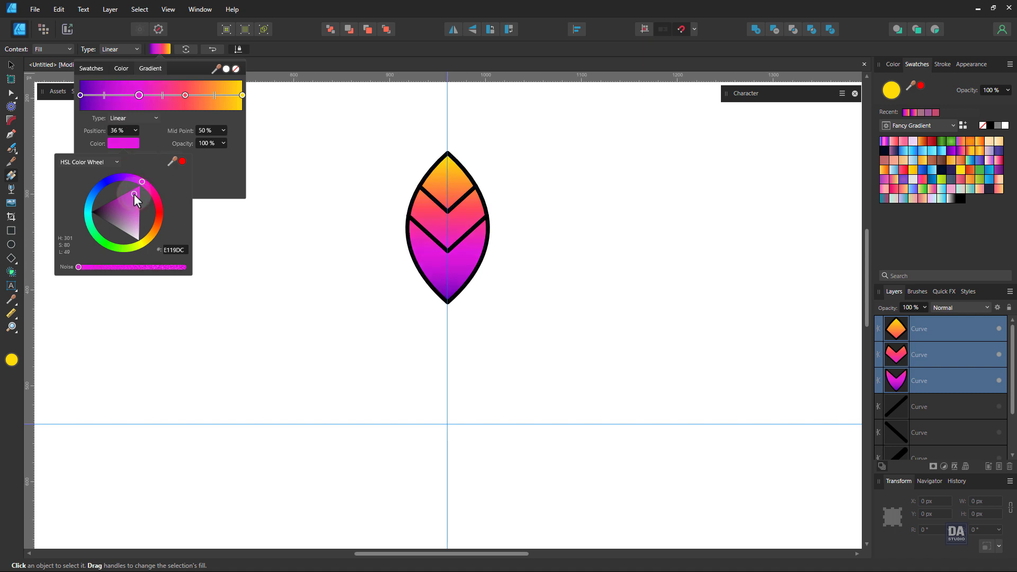
Step: Set the midpoint between the gradient's dark purple and magenta stops to 41%
{"action": "left_click", "coordinate": [102, 96]}
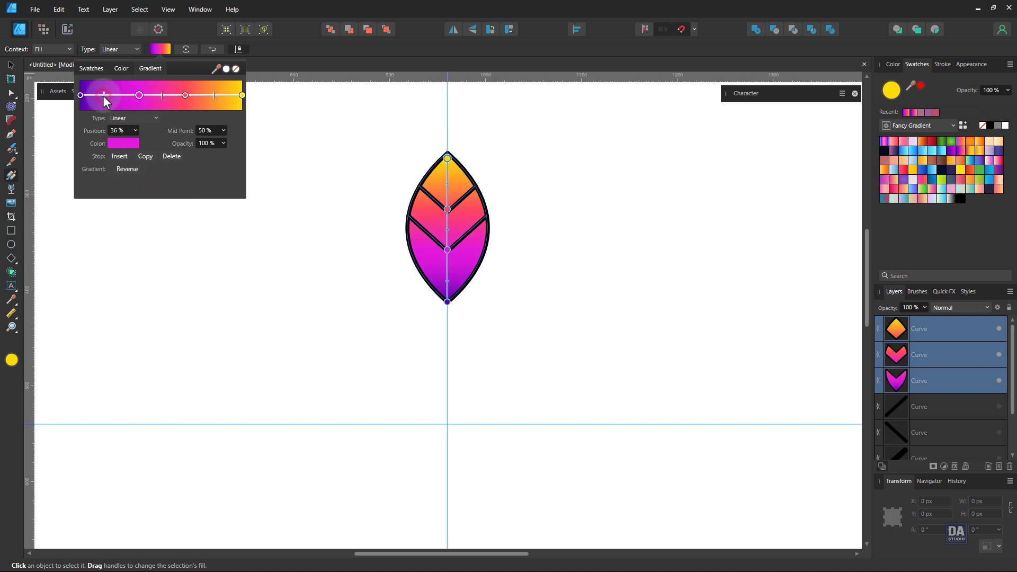
{"action": "left_click_drag", "start_coordinate": [103, 96], "coordinate": [108, 96]}
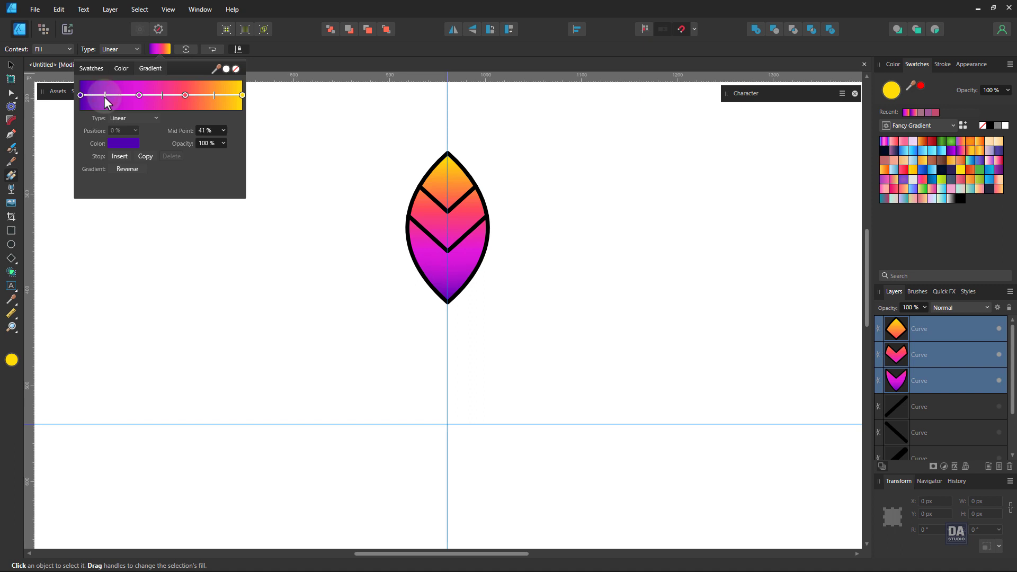
{"action": "left_click", "coordinate": [279, 49]}
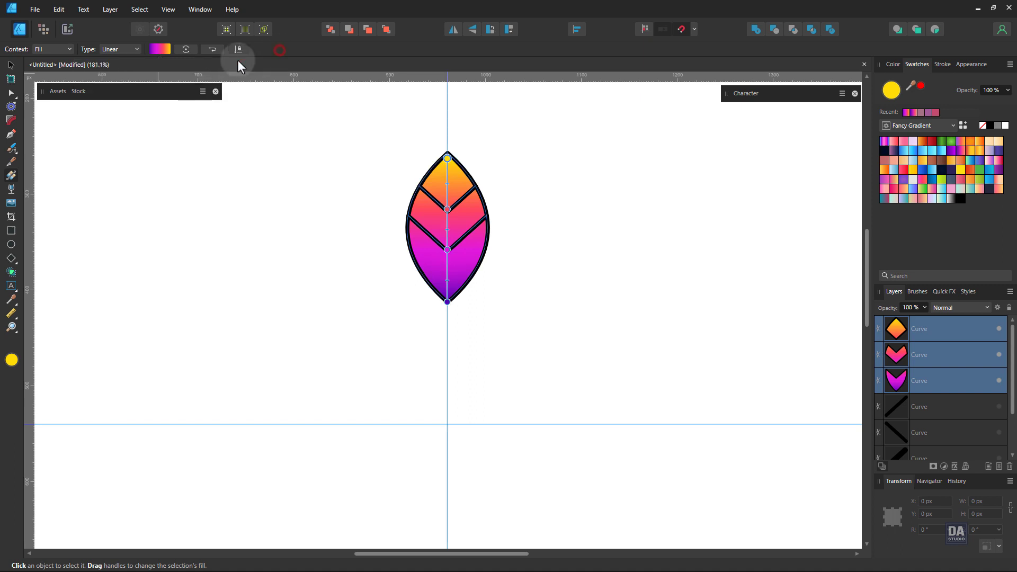
Step: Duplicate the three gradient sections beside the original leaf and remove the copy's black outline
{"action": "left_click", "coordinate": [12, 66]}
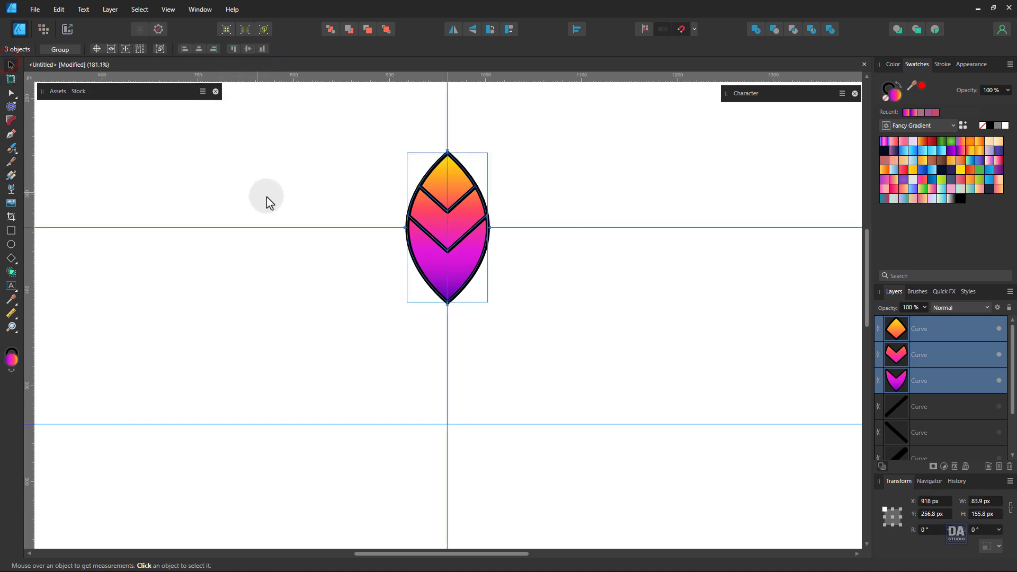
{"action": "left_click_drag", "start_coordinate": [473, 279], "coordinate": [574, 286]}
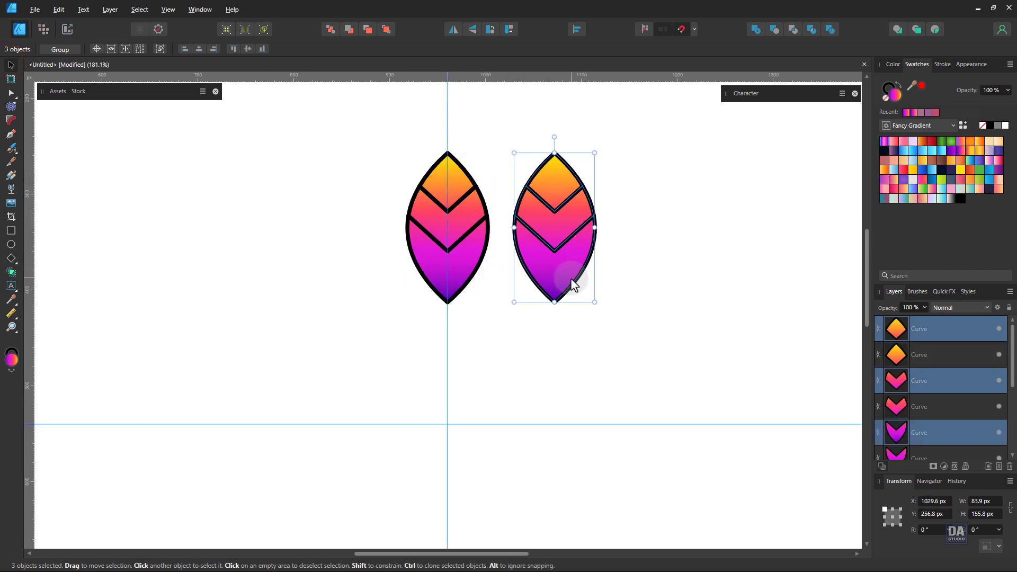
{"action": "left_click", "coordinate": [883, 101]}
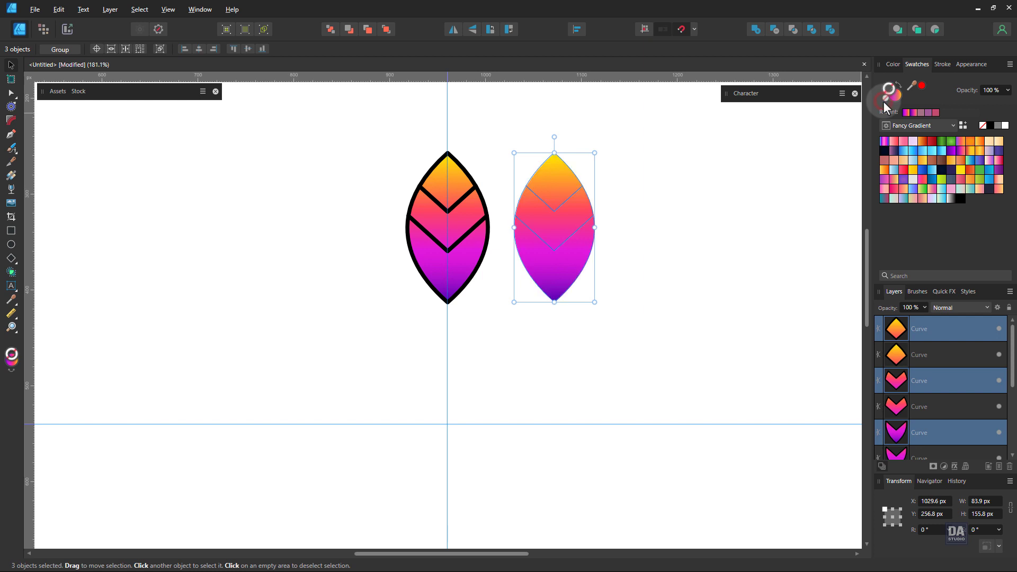
Step: Inset the copied sections with a contour radius of about -7.7 px and move them centred onto the original leaf
{"action": "left_click", "coordinate": [12, 108]}
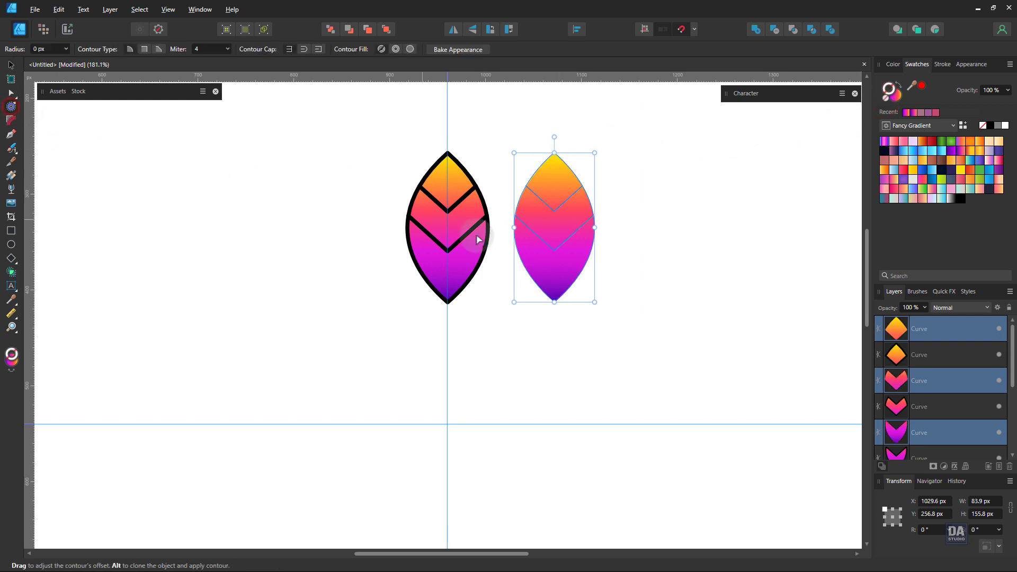
{"action": "mouse_move", "coordinate": [567, 257]}
{"action": "left_mouse_down"}
{"action": "mouse_move", "coordinate": [569, 271]}
{"action": "mouse_move", "coordinate": [558, 242]}
{"action": "left_mouse_up"}
{"action": "left_click_drag", "start_coordinate": [561, 236], "coordinate": [561, 237]}
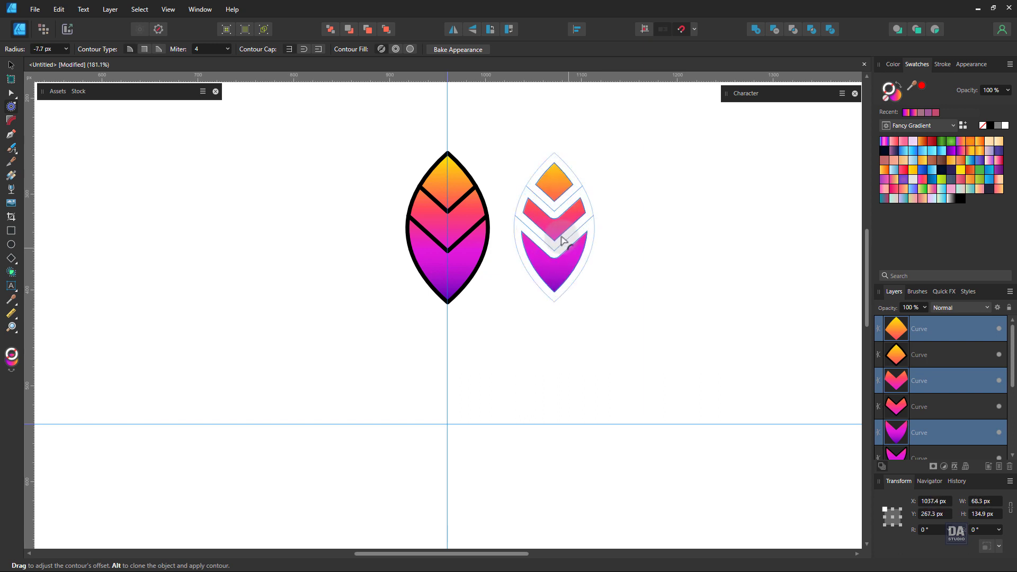
{"action": "key", "text": "v"}
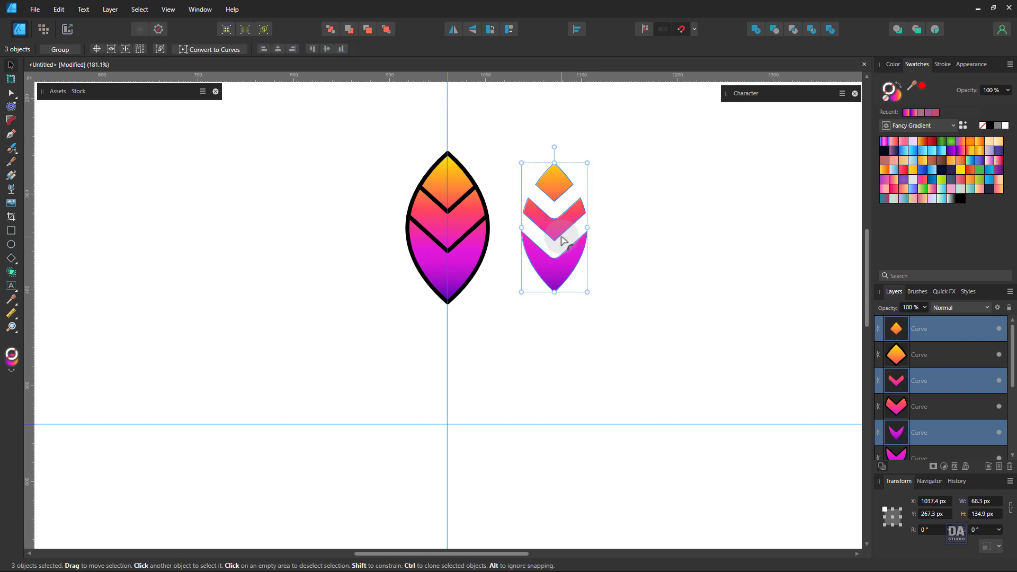
{"action": "left_click_drag", "start_coordinate": [568, 254], "coordinate": [460, 266]}
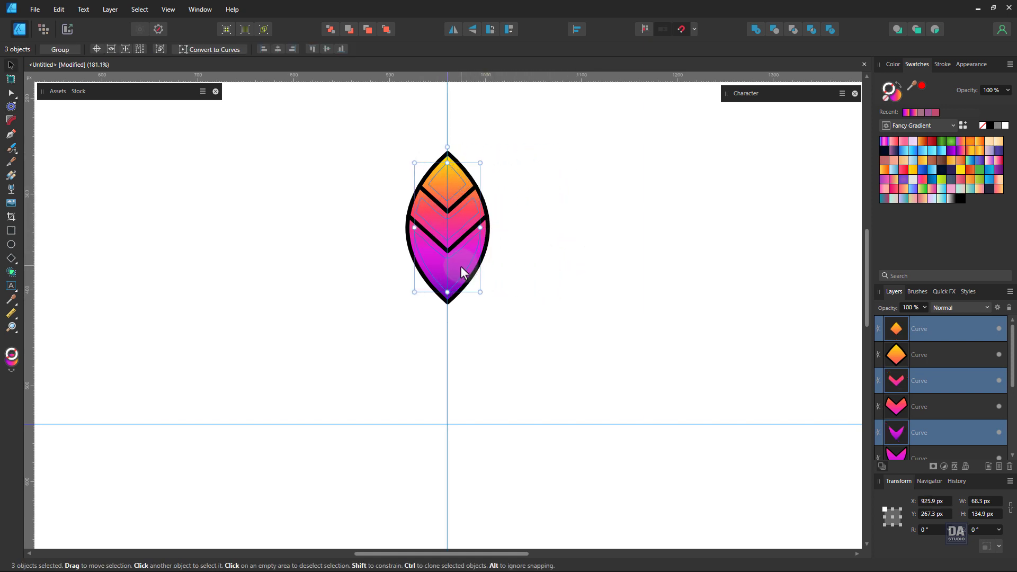
Step: Fill the three inset sections with the White To Transparent gradient and make the lowest one's gradient fade vertically upwards
{"action": "left_click", "coordinate": [952, 200]}
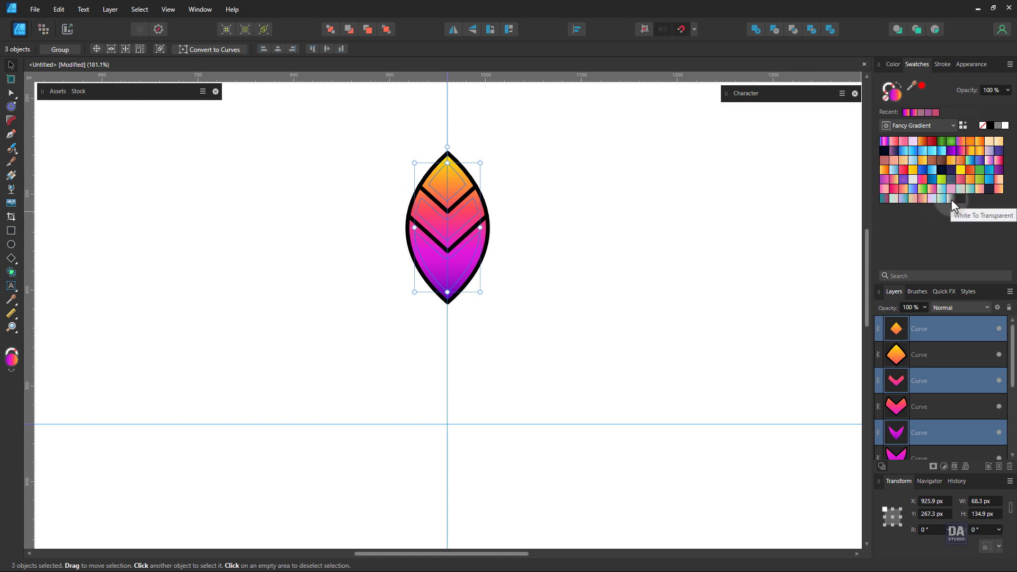
{"action": "left_click", "coordinate": [952, 200]}
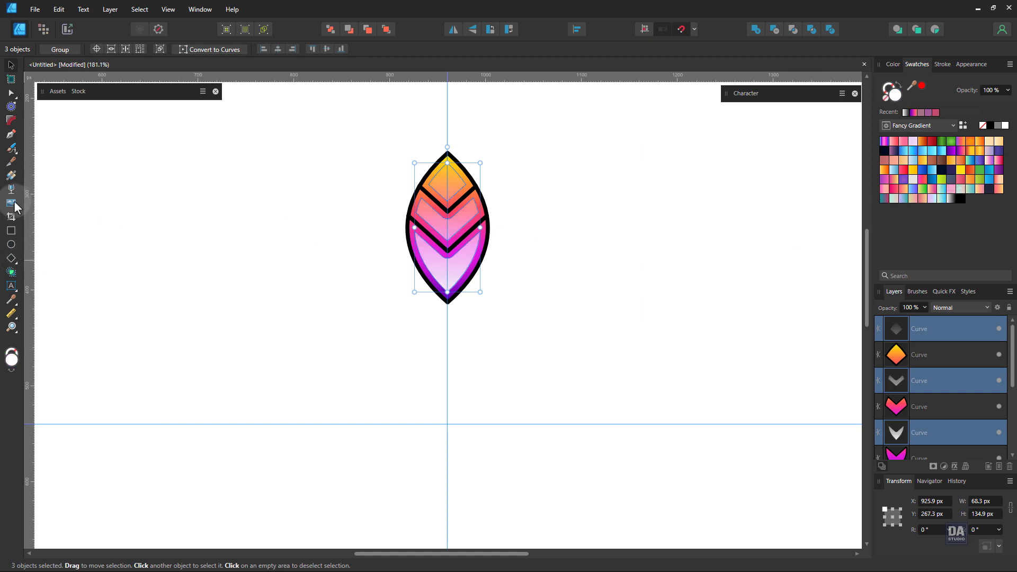
{"action": "left_click", "coordinate": [12, 175]}
{"action": "left_click", "coordinate": [454, 272]}
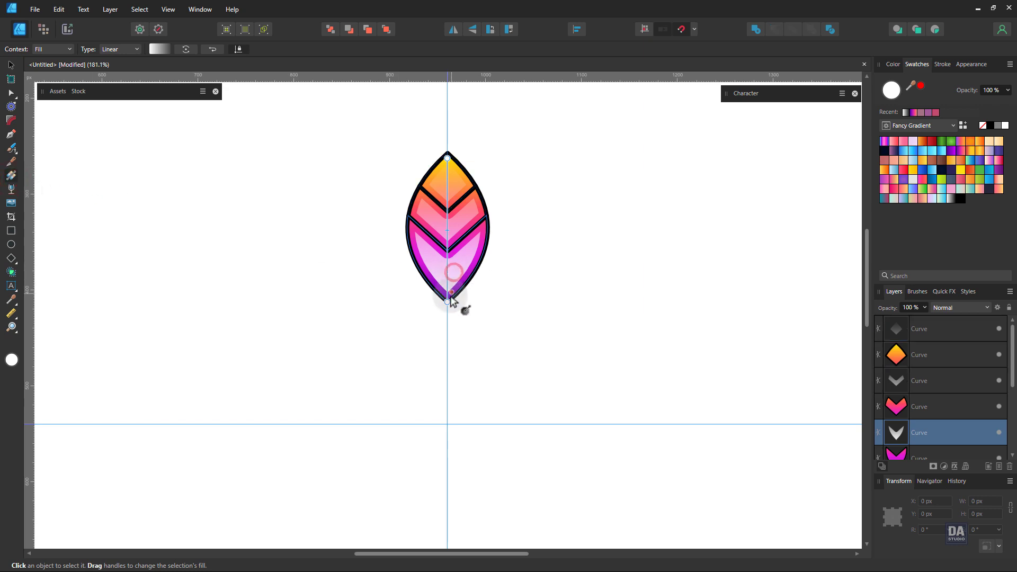
{"action": "left_click_drag", "start_coordinate": [447, 302], "coordinate": [447, 242]}
{"action": "left_click_drag", "start_coordinate": [451, 333], "coordinate": [450, 194]}
{"action": "left_click_drag", "start_coordinate": [456, 299], "coordinate": [457, 173]}
{"action": "left_click_drag", "start_coordinate": [457, 317], "coordinate": [457, 198]}
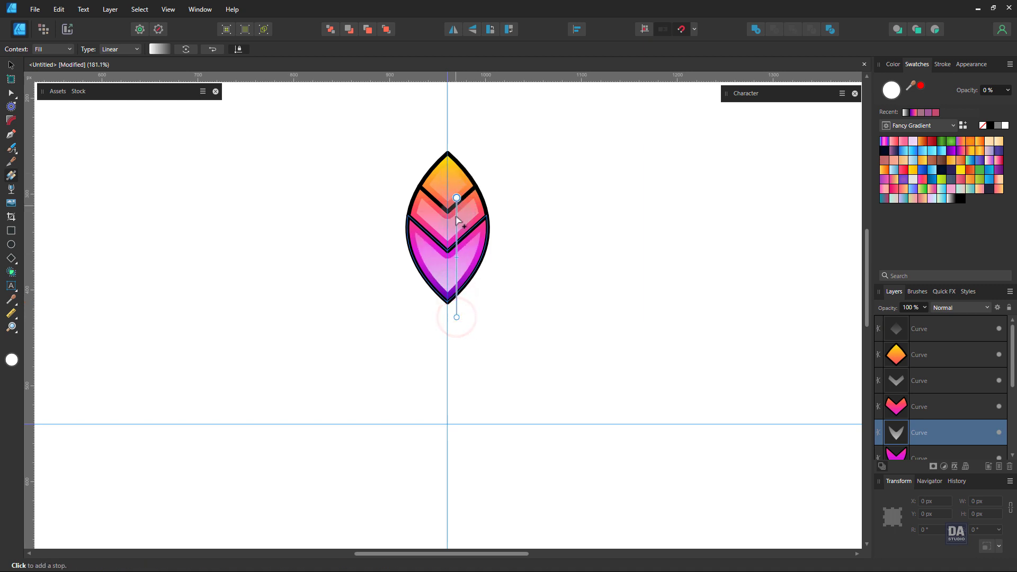
Step: Redraw the white gradients on the middle and top inset sections so they also fade vertically upwards
{"action": "left_click", "coordinate": [457, 216]}
{"action": "left_click", "coordinate": [468, 221]}
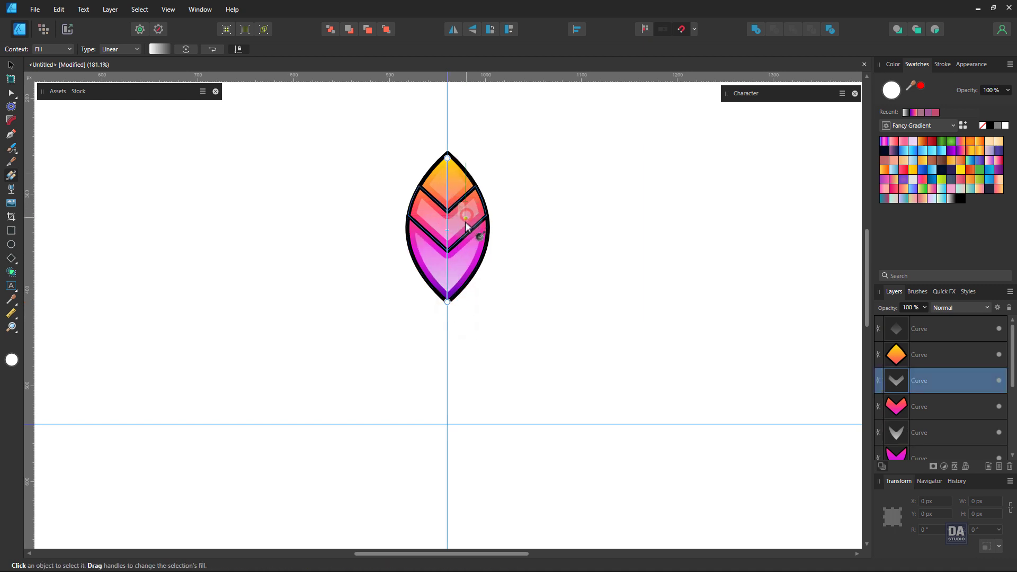
{"action": "mouse_move", "coordinate": [454, 262]}
{"action": "left_mouse_down"}
{"action": "mouse_move", "coordinate": [459, 154]}
{"action": "mouse_move", "coordinate": [456, 259]}
{"action": "left_mouse_up"}
{"action": "left_click", "coordinate": [462, 191]}
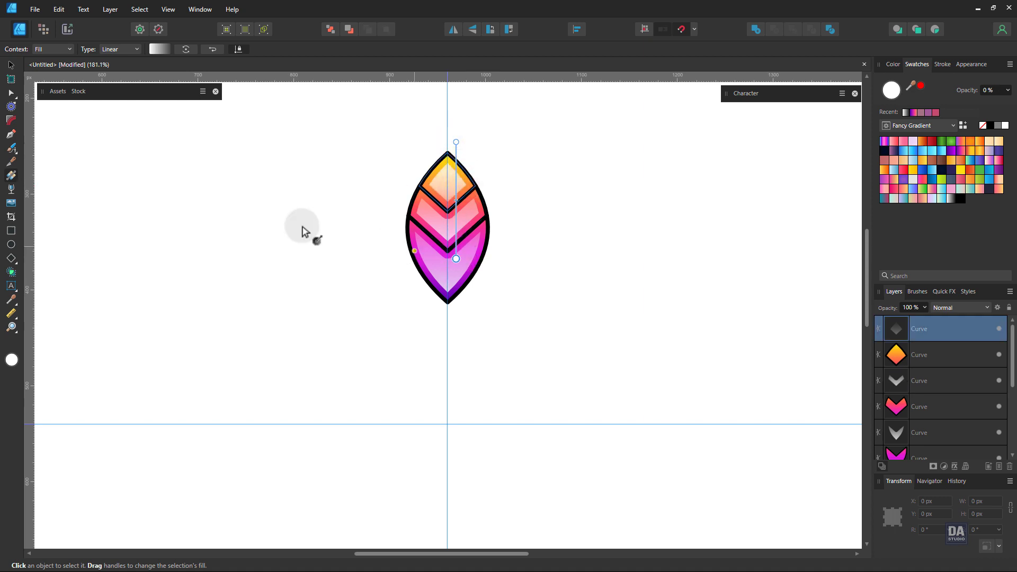
Step: Apply a Gaussian Blur layer effect with a 4.1 px radius to all three white highlights
{"action": "key", "text": "v"}
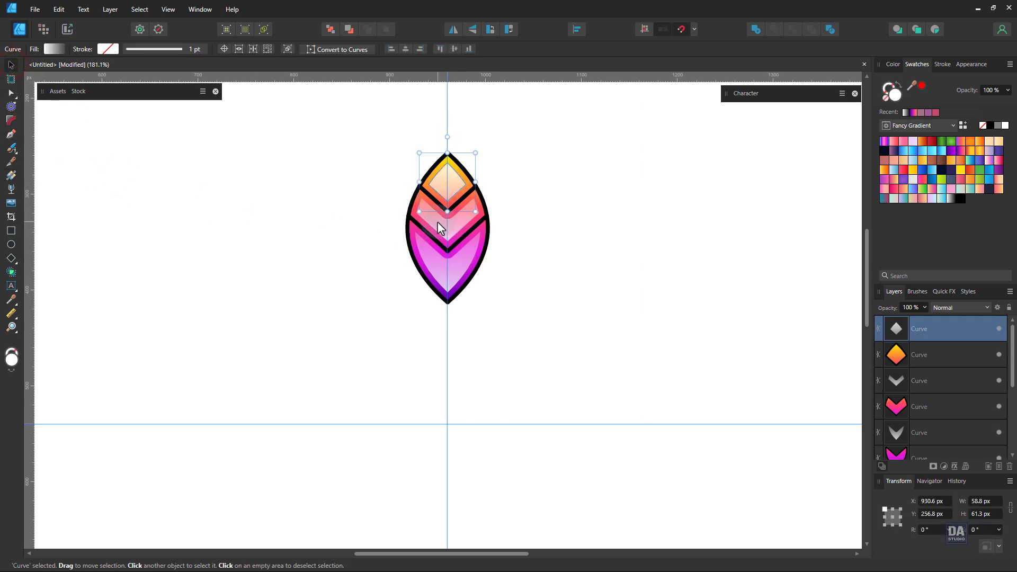
{"action": "left_click", "coordinate": [442, 273], "text": "shift"}
{"action": "left_click", "coordinate": [439, 277], "text": "shift"}
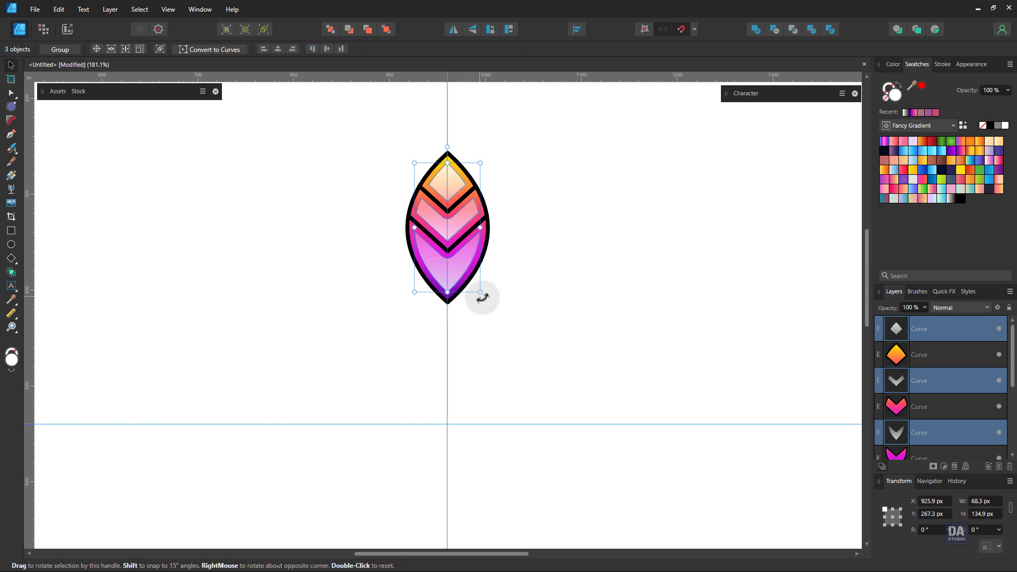
{"action": "left_click", "coordinate": [955, 468]}
{"action": "left_click_drag", "start_coordinate": [733, 166], "coordinate": [767, 164]}
{"action": "left_click", "coordinate": [585, 410]}
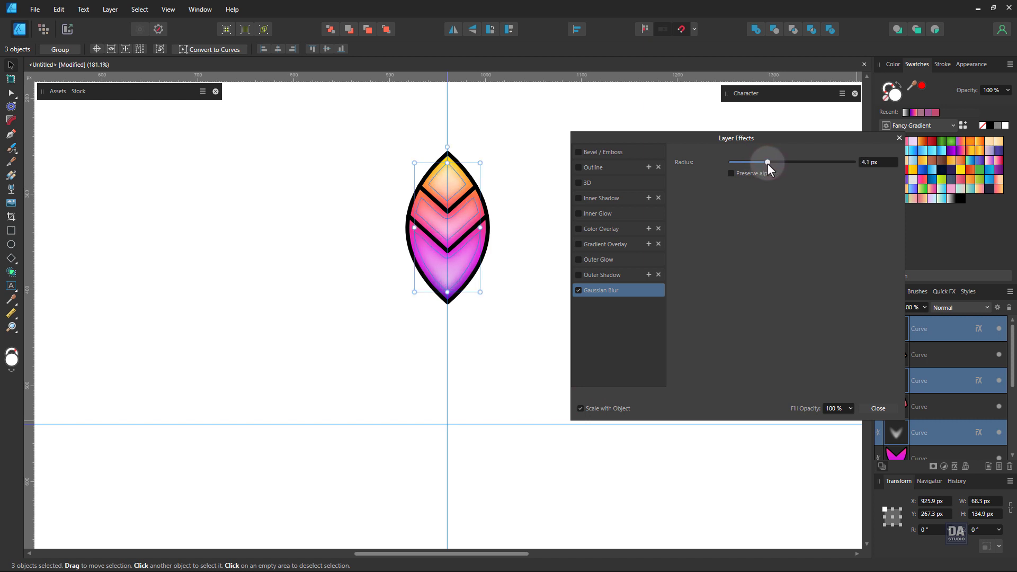
{"action": "left_click", "coordinate": [867, 401]}
{"action": "left_click", "coordinate": [561, 300]}
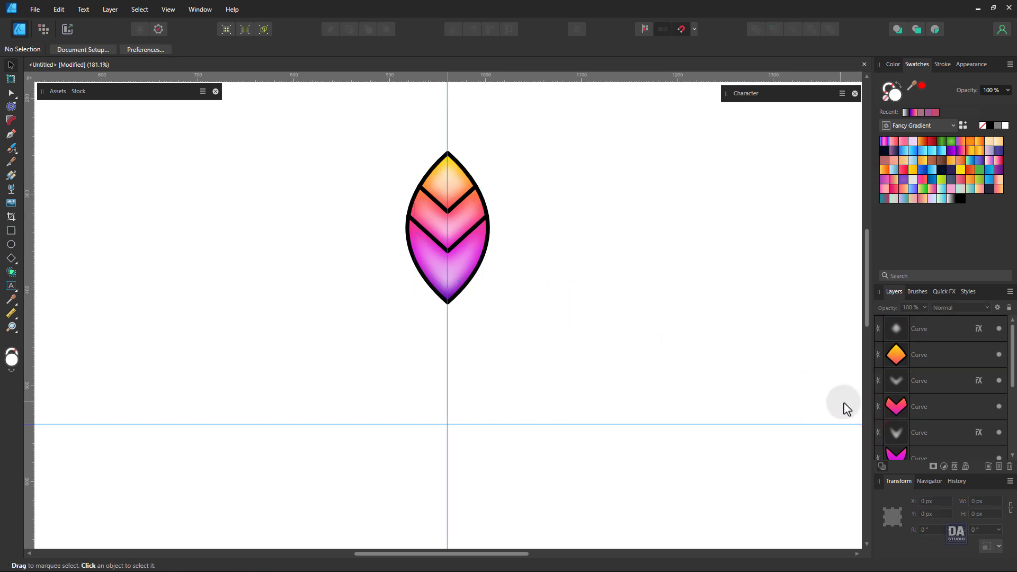
Step: Remove the black outline from the three original gradient sections of the leaf
{"action": "left_click", "coordinate": [917, 360]}
{"action": "left_click", "coordinate": [915, 399], "text": "ctrl"}
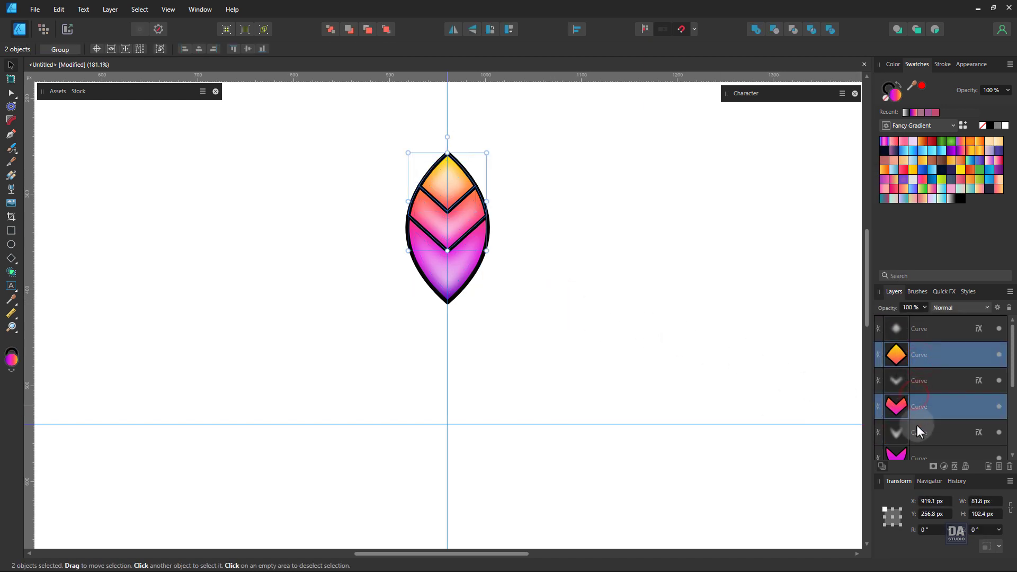
{"action": "left_click", "coordinate": [922, 454], "text": "ctrl"}
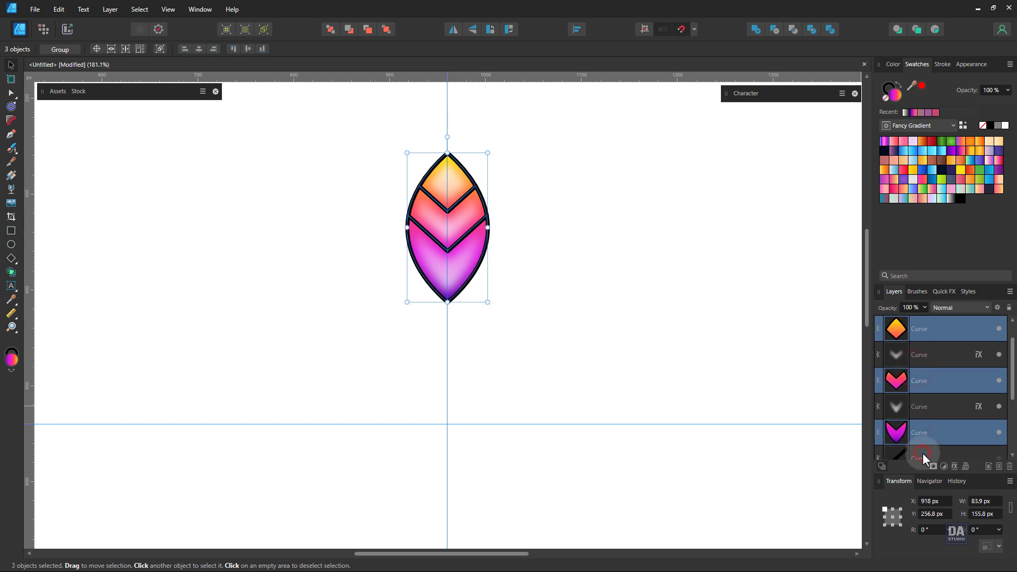
{"action": "left_click", "coordinate": [887, 100]}
{"action": "left_click", "coordinate": [604, 212]}
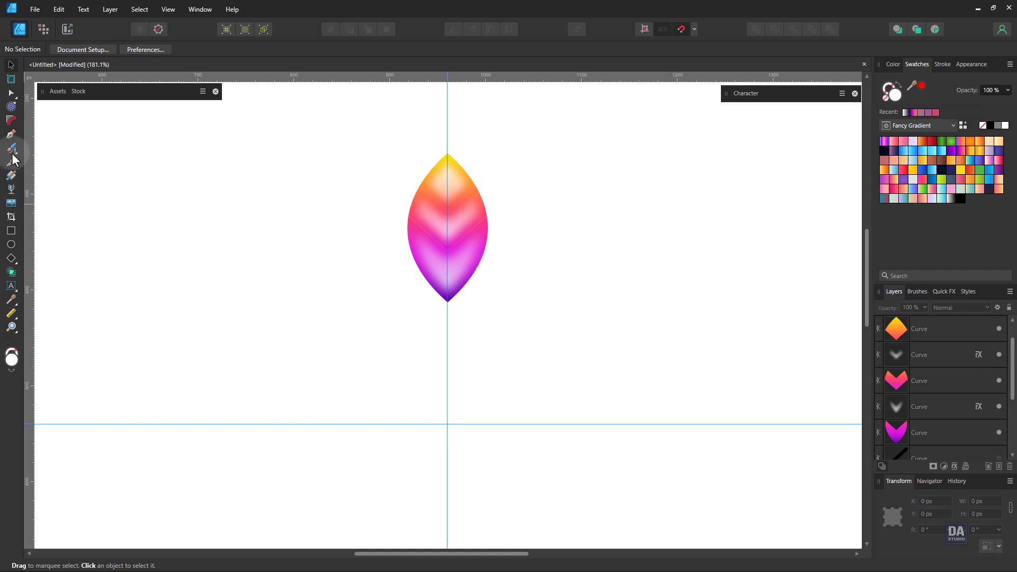
Step: Draw a V-shaped line with the Pen tool along the boundary between the leaf's middle and lower sections
{"action": "left_click", "coordinate": [12, 136]}
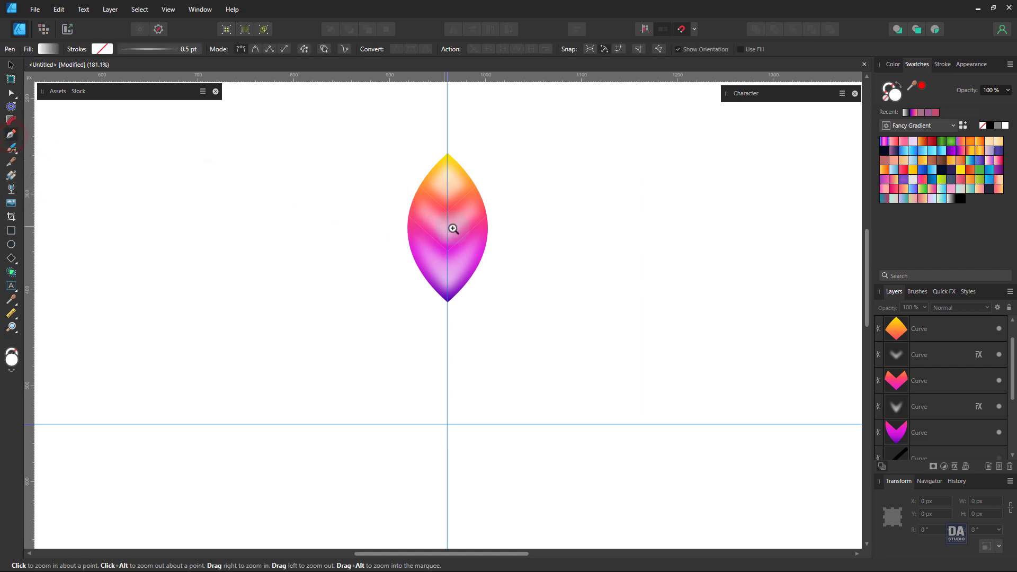
{"action": "left_click_drag", "start_coordinate": [466, 230], "coordinate": [659, 261]}
{"action": "left_click_drag", "start_coordinate": [435, 229], "coordinate": [434, 293]}
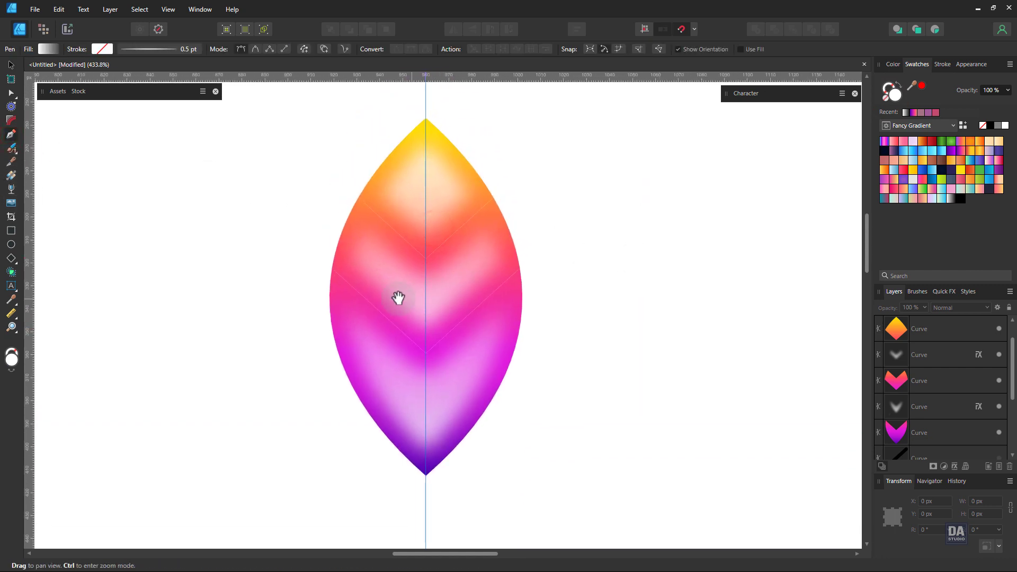
{"action": "left_click", "coordinate": [332, 269]}
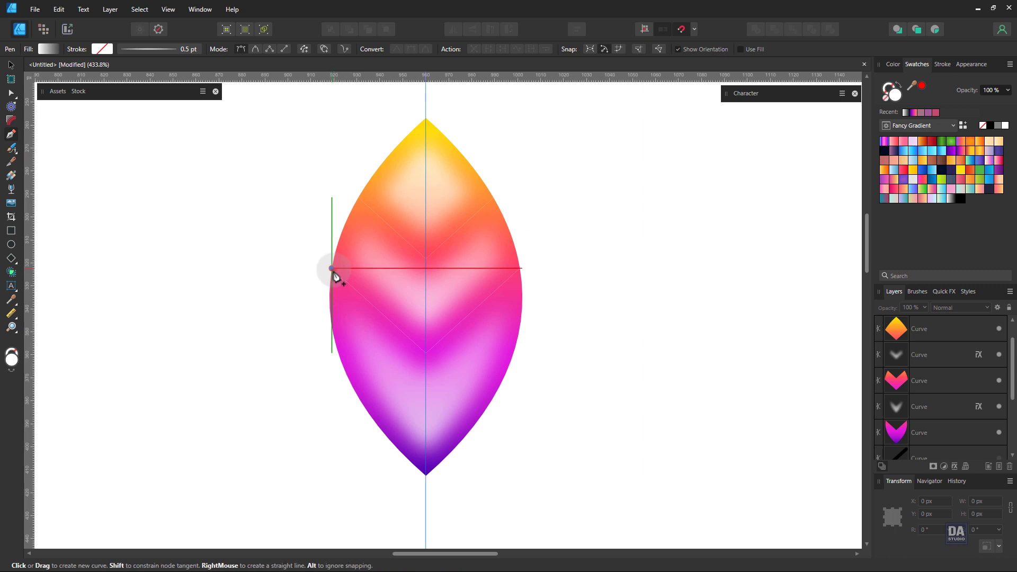
{"action": "left_click", "coordinate": [427, 353]}
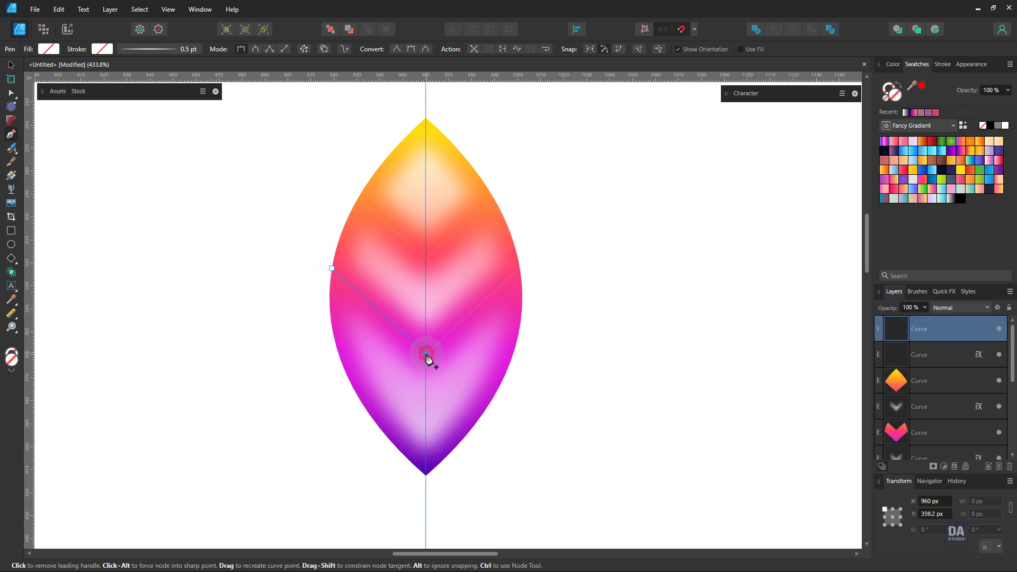
{"action": "left_click", "coordinate": [520, 269]}
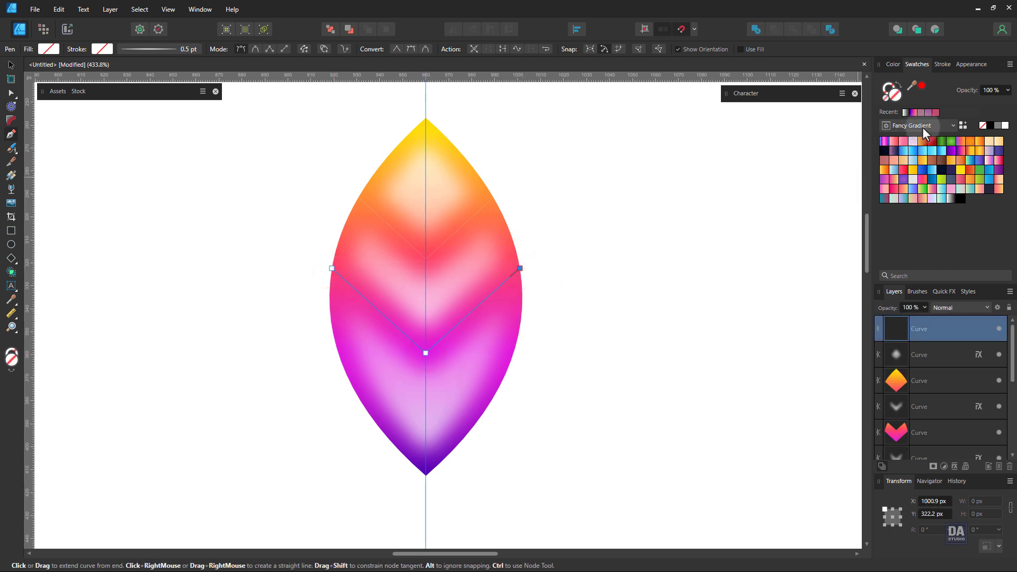
Step: Give the V line a black 0.5 pt stroke and check its tapered pressure profile
{"action": "left_click", "coordinate": [943, 64]}
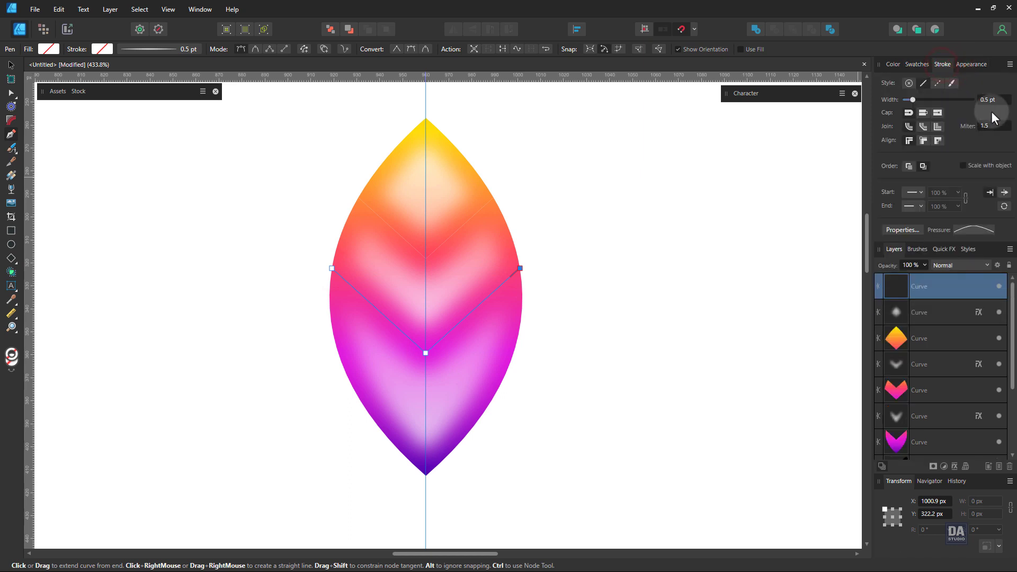
{"action": "scroll", "coordinate": [994, 109], "scroll_direction": "up", "scroll_amount": 1}
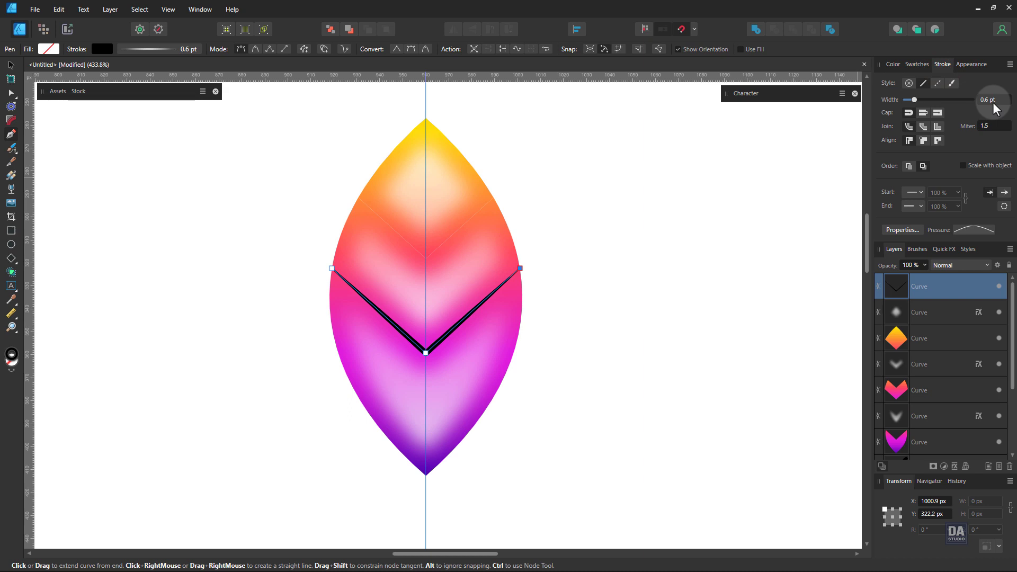
{"action": "scroll", "coordinate": [994, 108], "scroll_direction": "down", "scroll_amount": 1}
{"action": "left_click", "coordinate": [974, 232]}
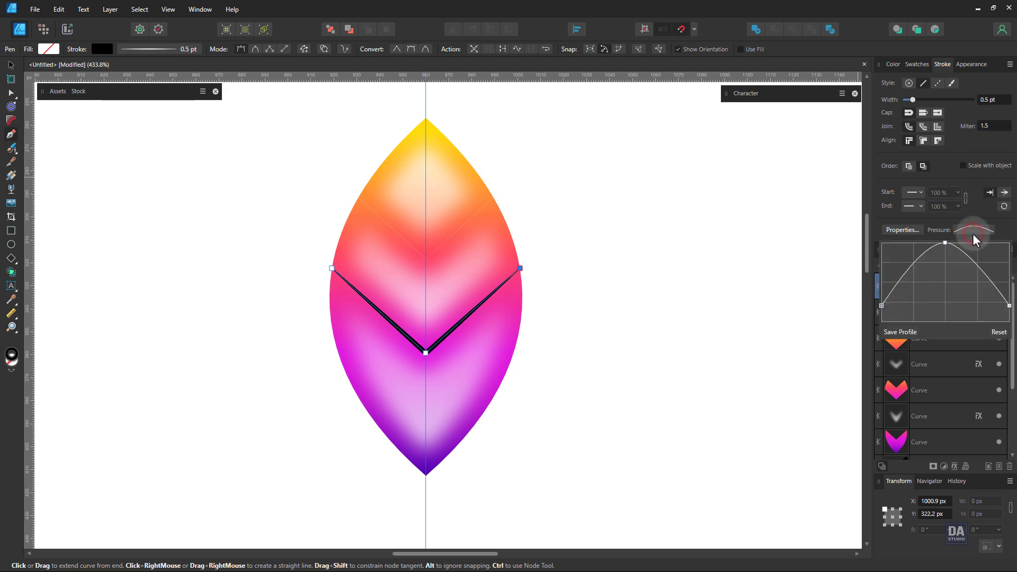
{"action": "left_click", "coordinate": [973, 233]}
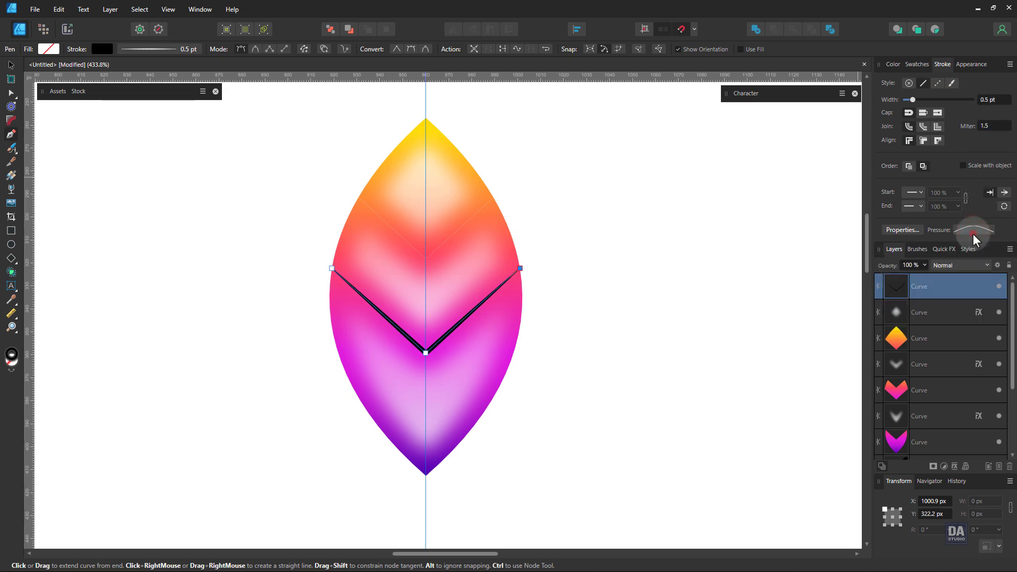
Step: Colour the V line's stroke with an elliptical White To Transparent gradient centred on the V's tip and reaching beyond the leaf's edge
{"action": "left_click", "coordinate": [912, 64]}
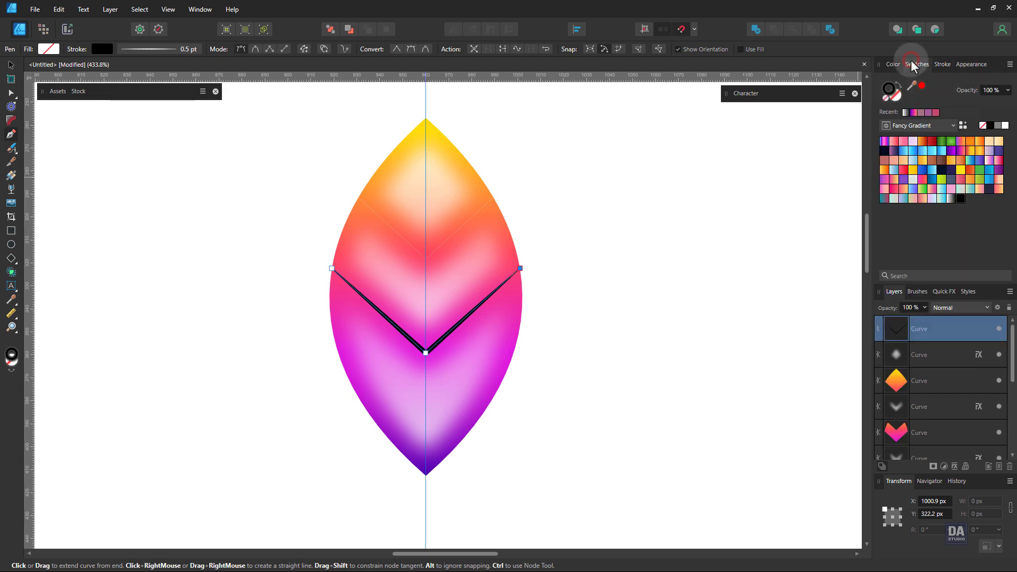
{"action": "left_click", "coordinate": [949, 202]}
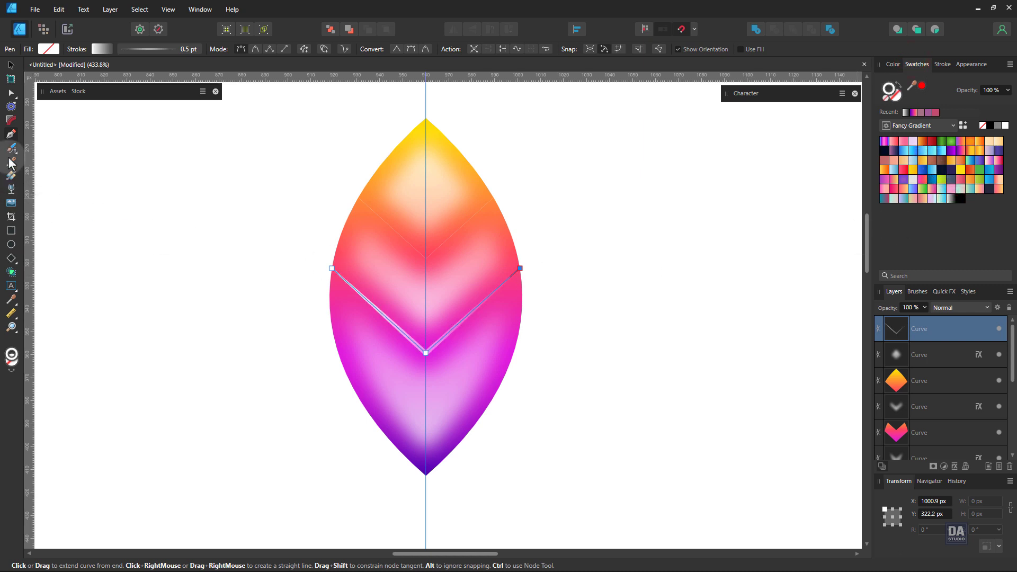
{"action": "left_click", "coordinate": [11, 175]}
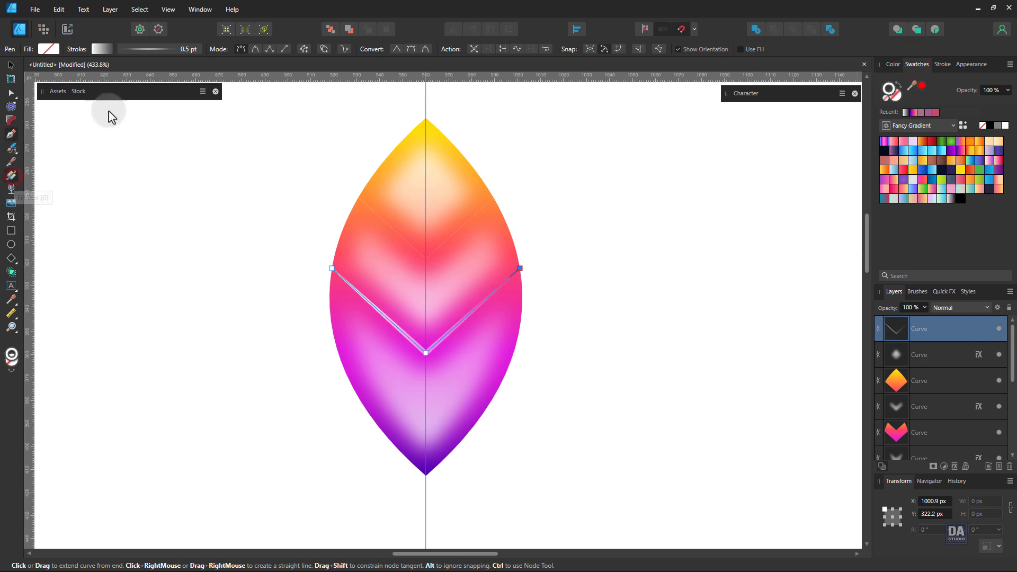
{"action": "scroll", "coordinate": [75, 50], "scroll_direction": "down", "scroll_amount": 1}
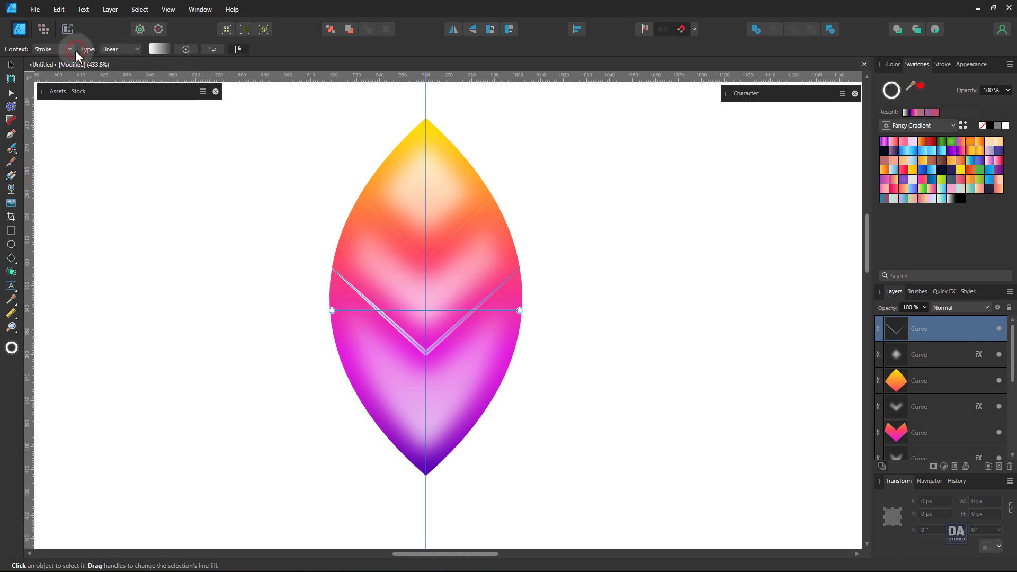
{"action": "left_click", "coordinate": [128, 49]}
{"action": "left_click", "coordinate": [126, 99]}
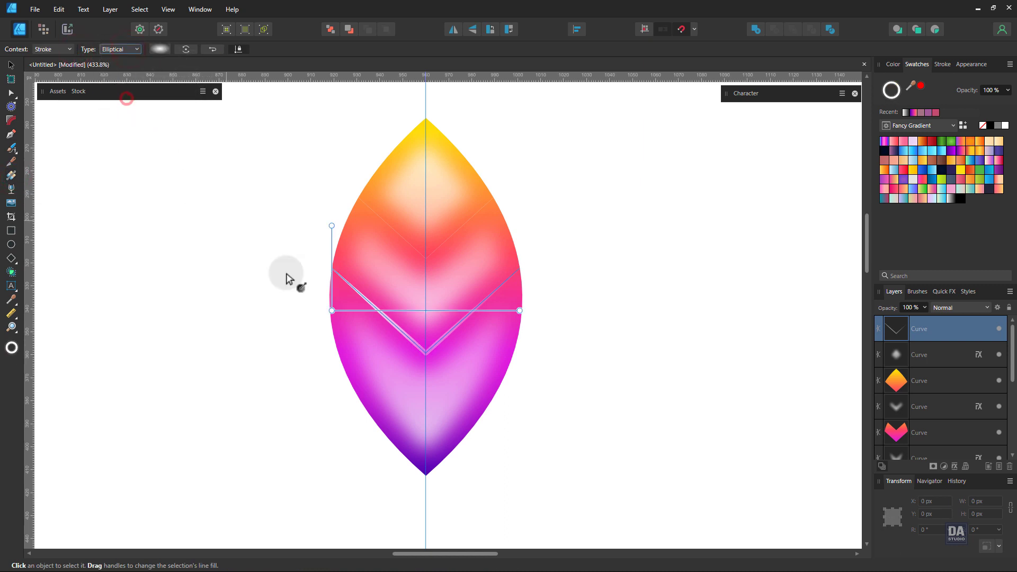
{"action": "mouse_move", "coordinate": [427, 353]}
{"action": "left_mouse_down"}
{"action": "mouse_move", "coordinate": [472, 436]}
{"action": "mouse_move", "coordinate": [550, 488]}
{"action": "mouse_move", "coordinate": [688, 422]}
{"action": "mouse_move", "coordinate": [646, 412]}
{"action": "mouse_move", "coordinate": [653, 418]}
{"action": "left_mouse_up"}
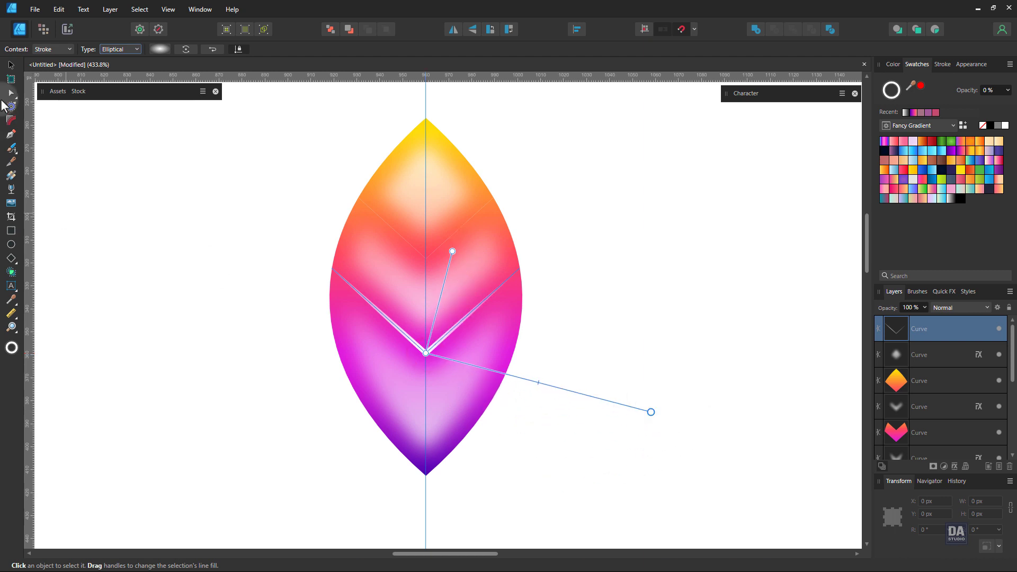
{"action": "left_click", "coordinate": [11, 64]}
{"action": "left_click", "coordinate": [175, 208]}
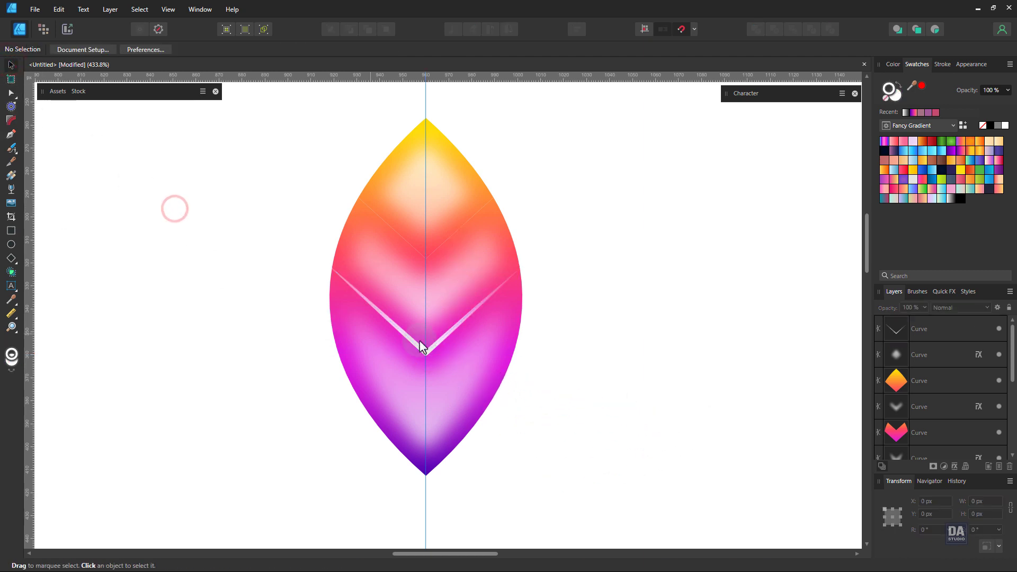
Step: Duplicate the V line straight up onto the boundary between the leaf's top and middle sections
{"action": "left_click", "coordinate": [449, 335]}
{"action": "left_click_drag", "start_coordinate": [450, 335], "coordinate": [463, 240]}
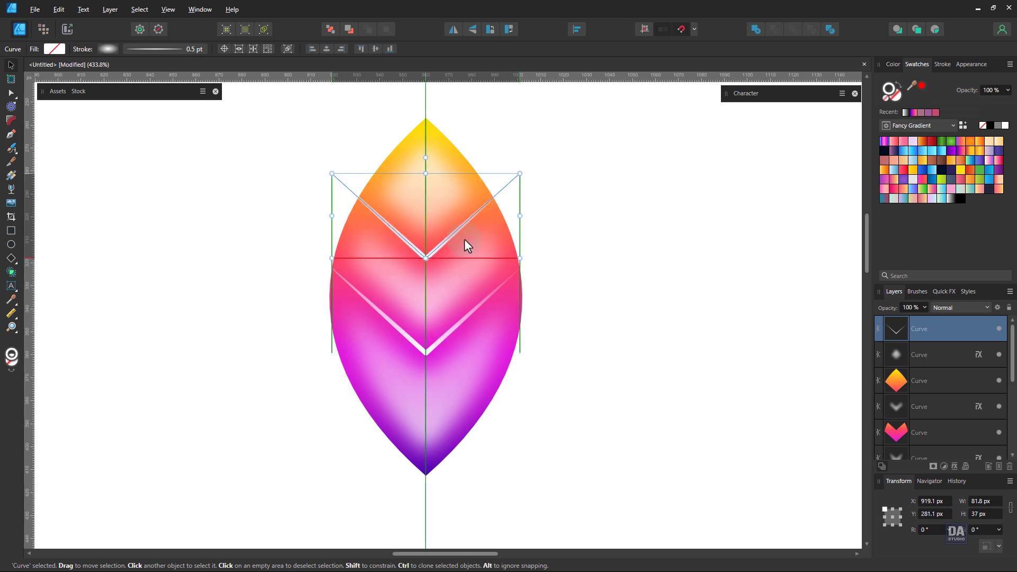
{"action": "key", "text": "ctrl+j"}
Step: Shorten both arms of the upper V line so their end nodes meet the leaf's edges
{"action": "key", "text": "a"}
{"action": "left_click_drag", "start_coordinate": [520, 175], "coordinate": [493, 198]}
{"action": "left_click", "coordinate": [331, 174]}
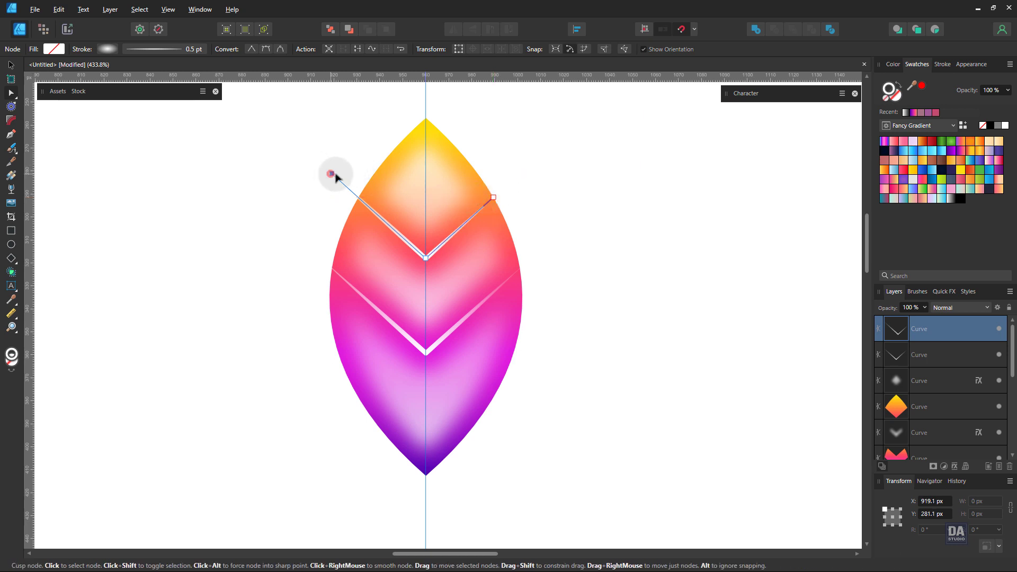
{"action": "left_click_drag", "start_coordinate": [332, 174], "coordinate": [359, 197]}
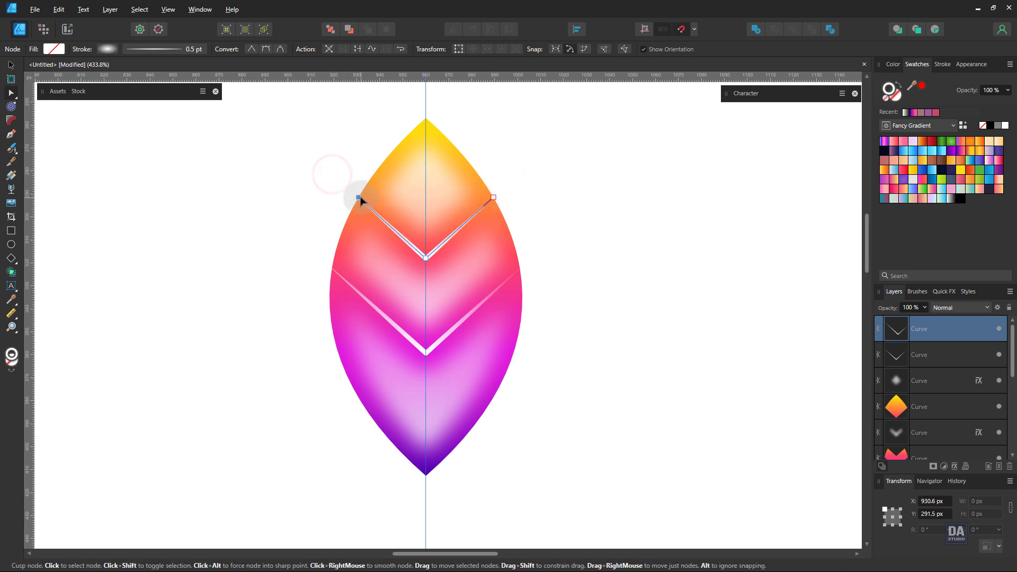
{"action": "left_click", "coordinate": [579, 265]}
{"action": "key", "text": "v"}
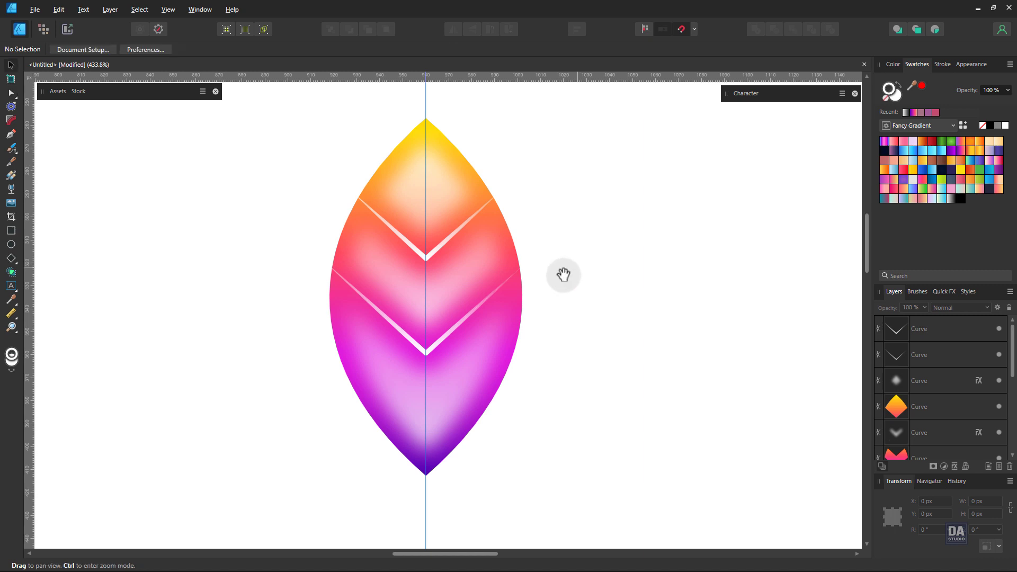
Step: Select the two V lines and check their stroke settings
{"action": "mouse_move", "coordinate": [552, 282]}
{"action": "left_mouse_down"}
{"action": "mouse_move", "coordinate": [277, 248]}
{"action": "mouse_move", "coordinate": [449, 331]}
{"action": "mouse_move", "coordinate": [418, 290]}
{"action": "mouse_move", "coordinate": [432, 288]}
{"action": "mouse_move", "coordinate": [363, 259]}
{"action": "mouse_move", "coordinate": [450, 289]}
{"action": "mouse_move", "coordinate": [477, 320]}
{"action": "mouse_move", "coordinate": [481, 272]}
{"action": "mouse_move", "coordinate": [466, 261]}
{"action": "left_mouse_up"}
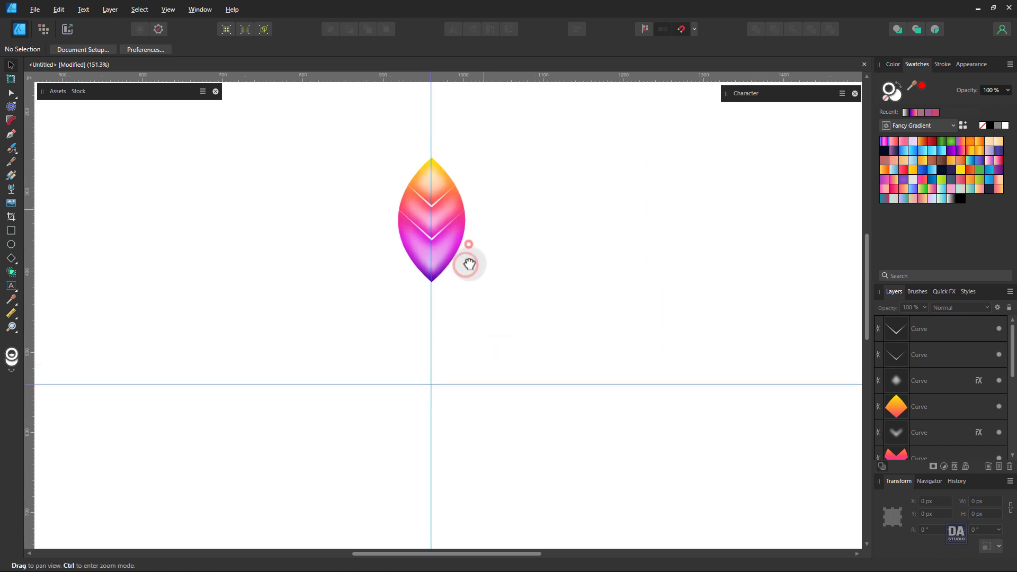
{"action": "left_click_drag", "start_coordinate": [359, 137], "coordinate": [524, 310]}
{"action": "right_click", "coordinate": [459, 239]}
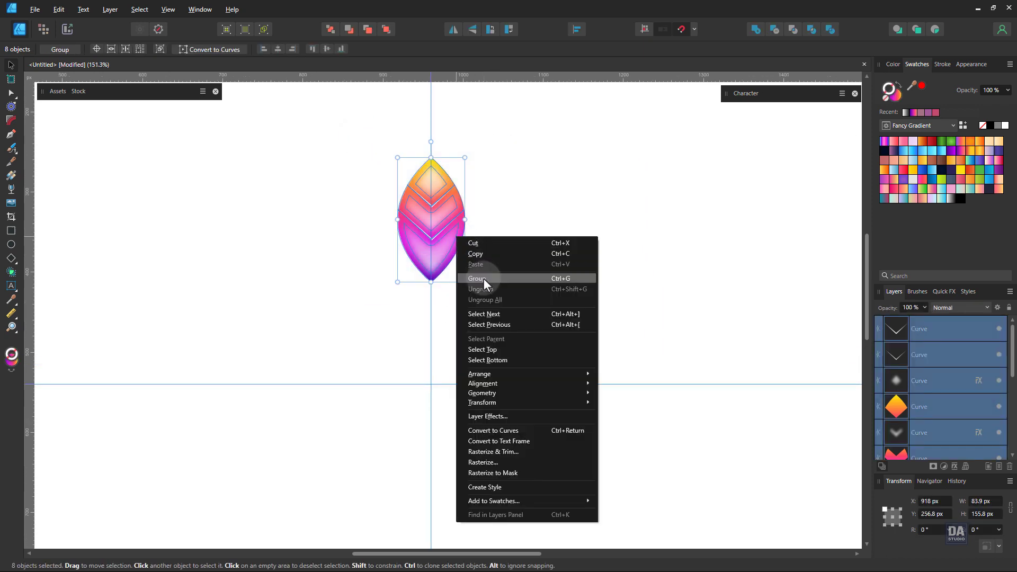
{"action": "left_click", "coordinate": [920, 355]}
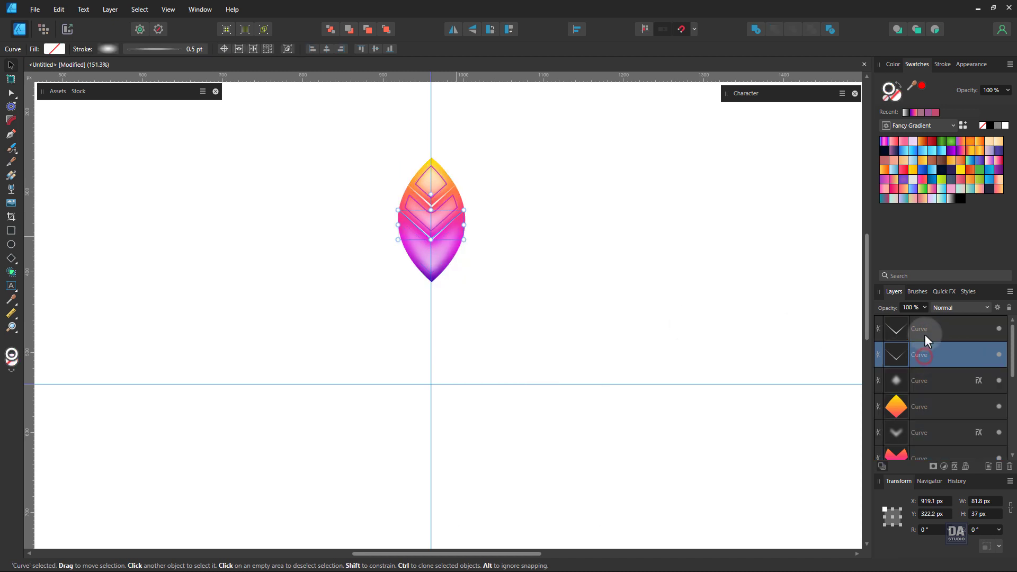
{"action": "left_click", "coordinate": [924, 332], "text": "shift"}
{"action": "left_click", "coordinate": [941, 66]}
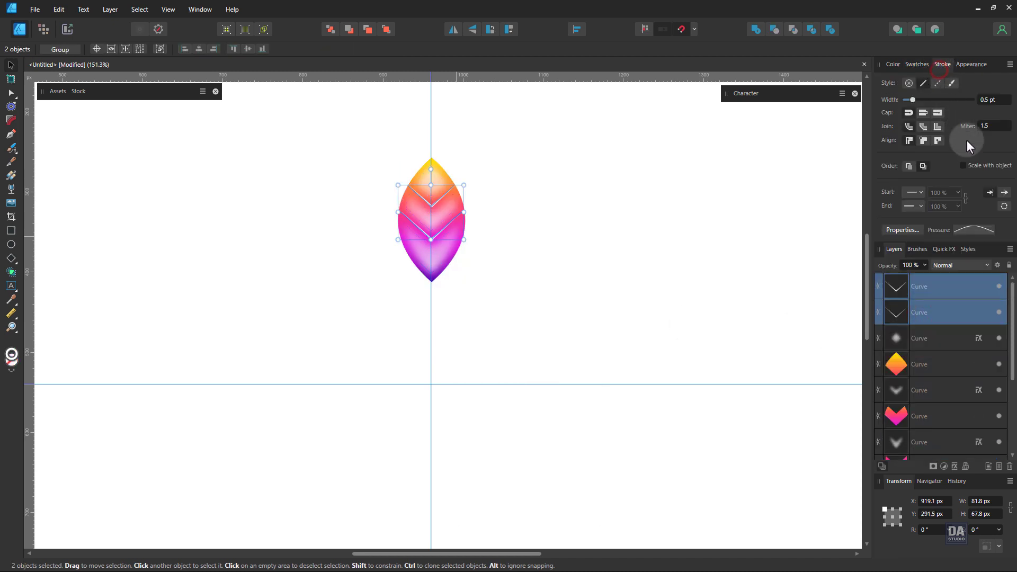
{"action": "left_click", "coordinate": [920, 66]}
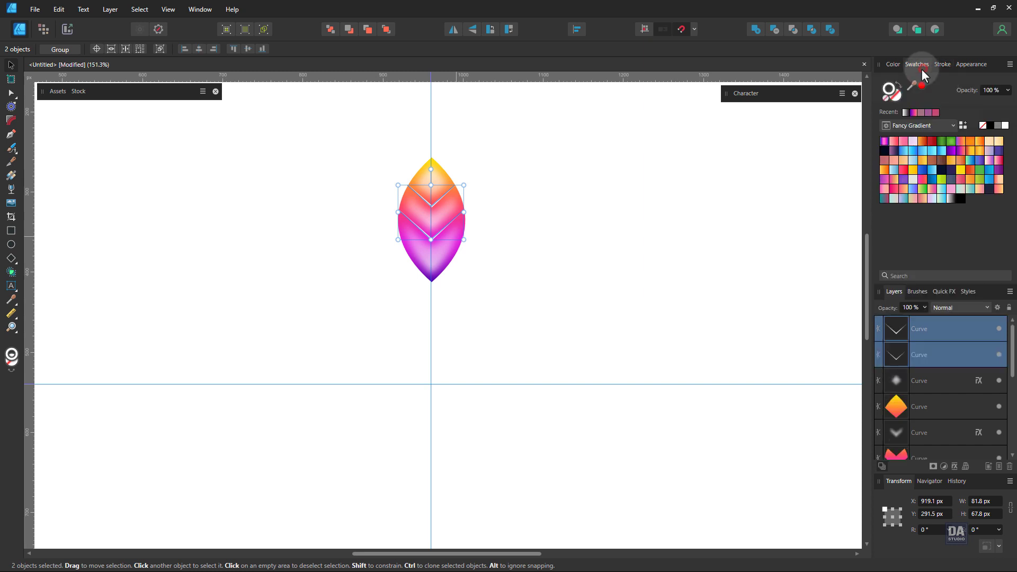
Step: Select all parts of the leaf and group them
{"action": "left_click_drag", "start_coordinate": [518, 140], "coordinate": [382, 300]}
{"action": "right_click", "coordinate": [461, 248]}
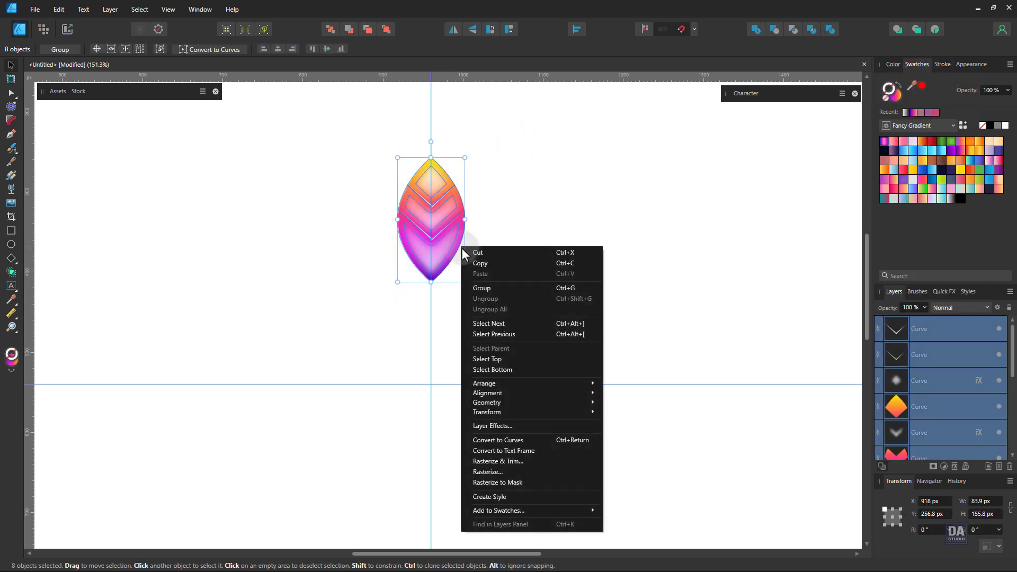
{"action": "left_click", "coordinate": [502, 292]}
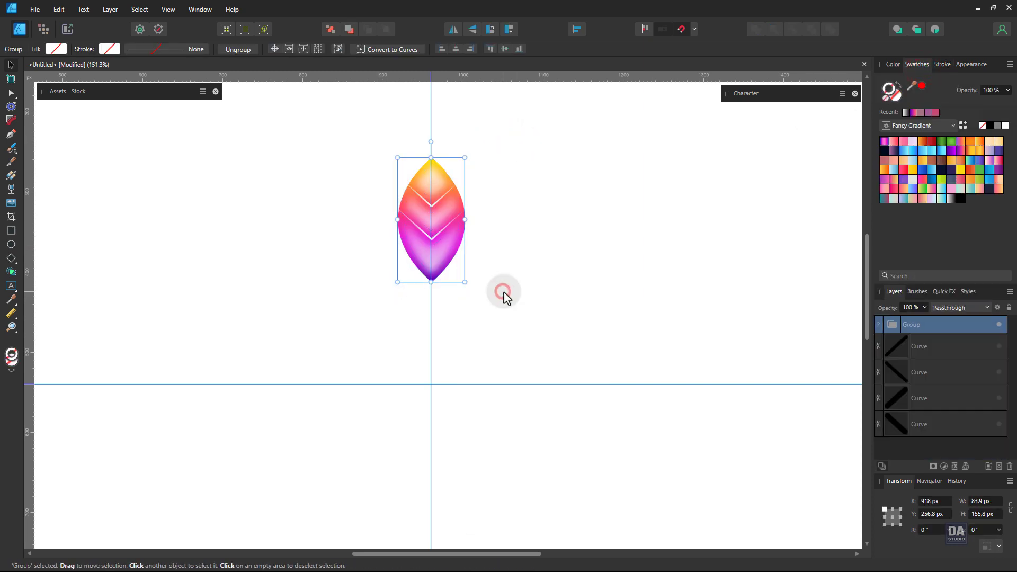
Step: Delete the four leftover hidden curves below the leaf group
{"action": "left_click", "coordinate": [922, 351]}
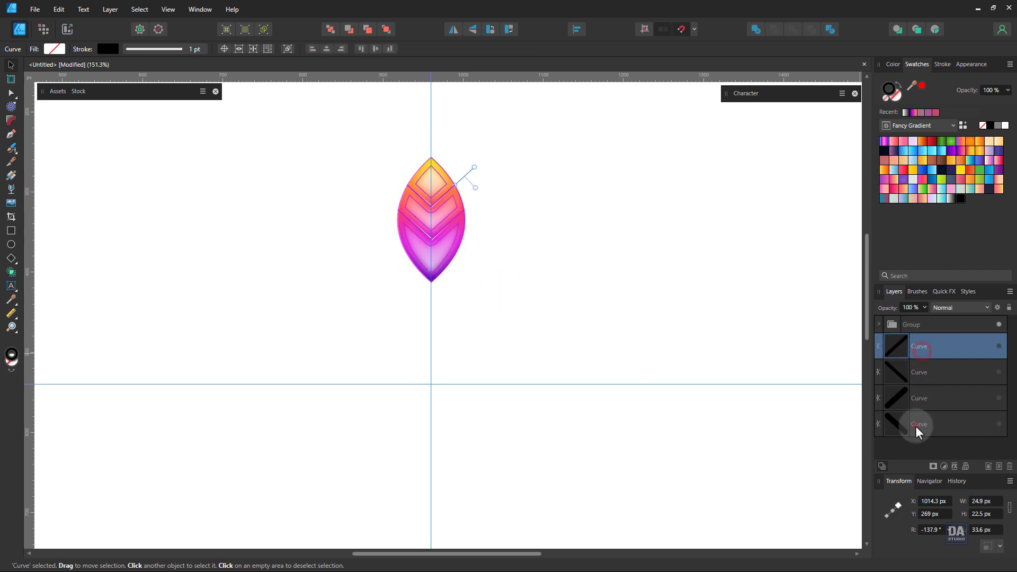
{"action": "left_click", "coordinate": [915, 426], "text": "shift"}
{"action": "key", "text": "ctrl+g"}
{"action": "left_click", "coordinate": [642, 317]}
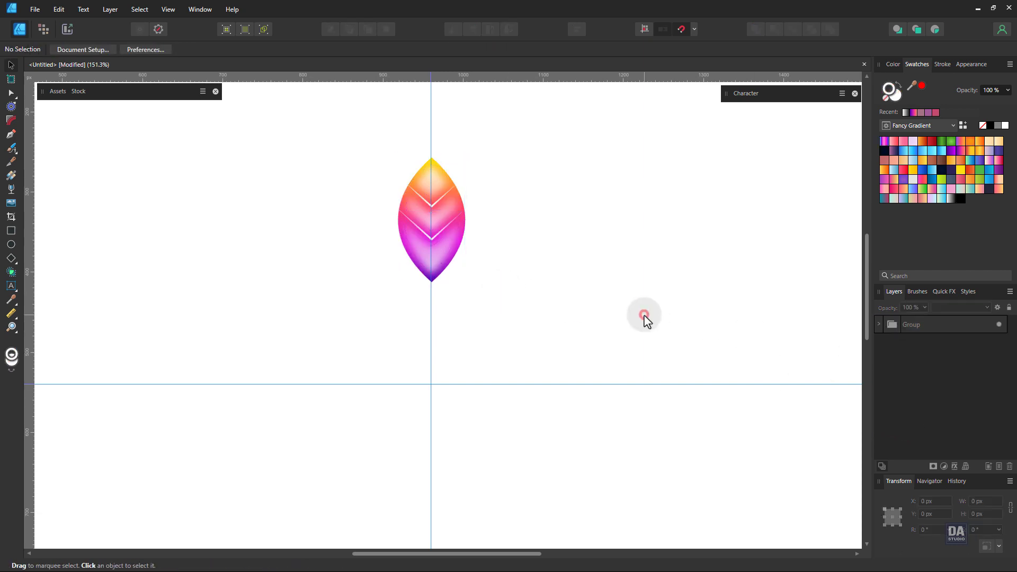
Step: Move the leaf group's transform origin to the intersection of the guides at X 960 px, Y 540 px
{"action": "left_click", "coordinate": [449, 258]}
{"action": "left_click", "coordinate": [910, 325]}
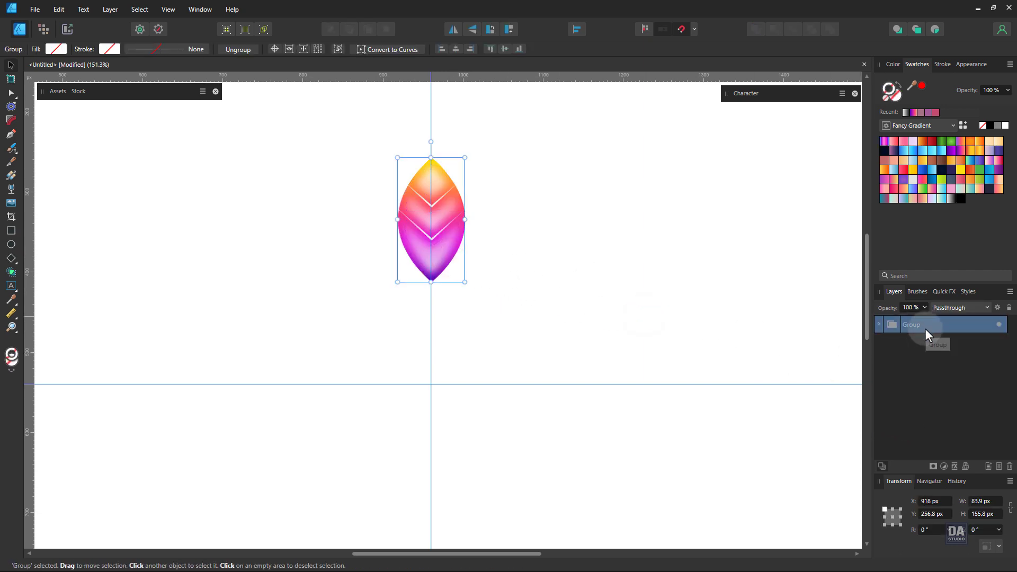
{"action": "right_click", "coordinate": [925, 328]}
{"action": "left_click", "coordinate": [921, 349]}
{"action": "left_click", "coordinate": [275, 53]}
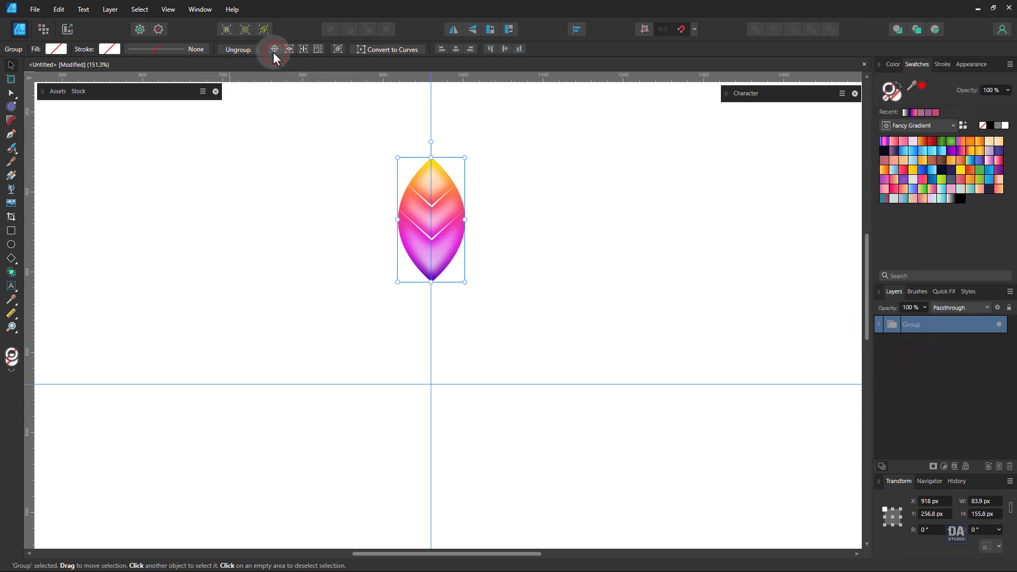
{"action": "left_click_drag", "start_coordinate": [432, 221], "coordinate": [432, 383]}
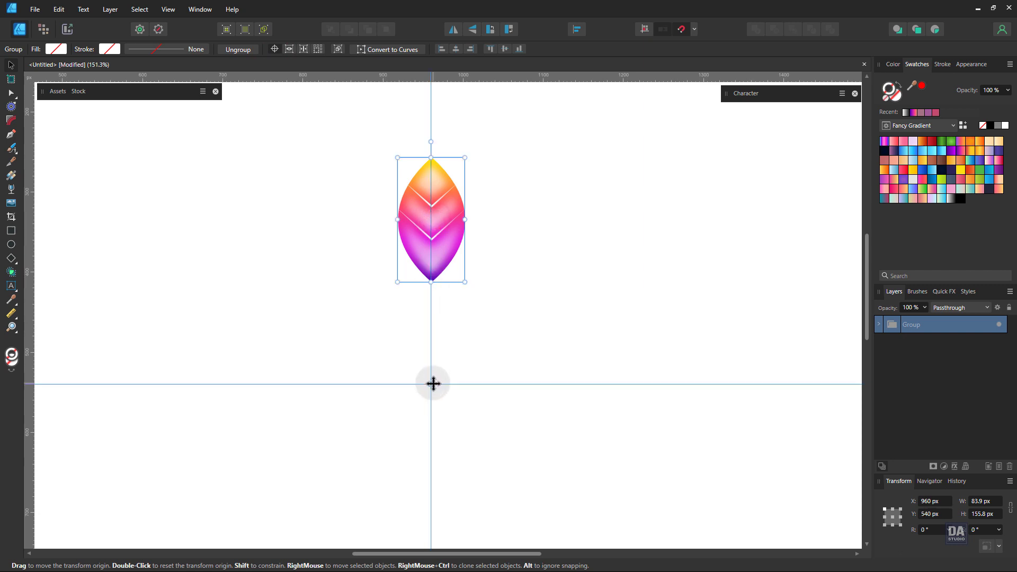
Step: Duplicate the leaf group and rotate the copy to -135° around the guide intersection
{"action": "right_click", "coordinate": [931, 328]}
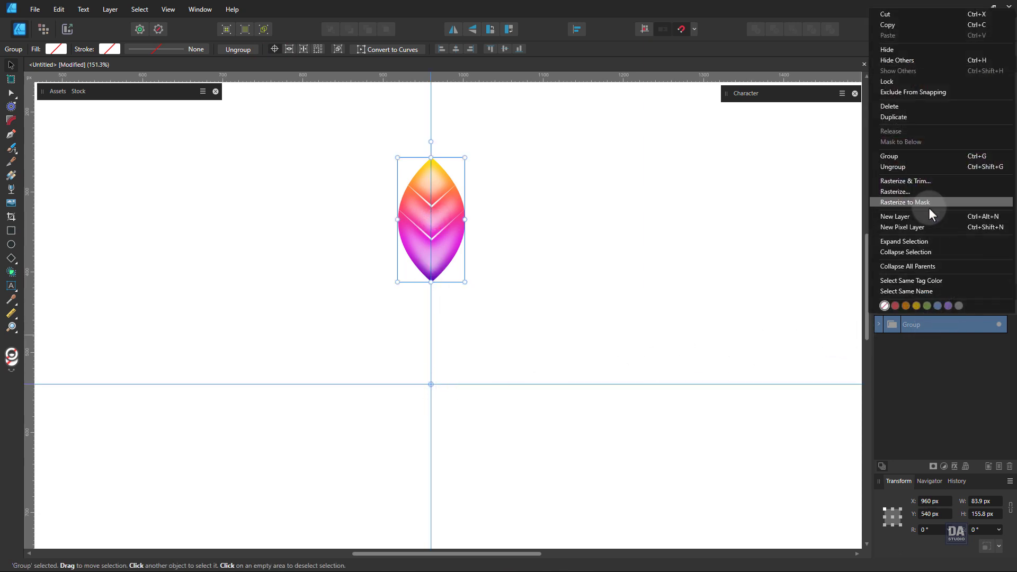
{"action": "left_click", "coordinate": [925, 119]}
{"action": "left_click_drag", "start_coordinate": [431, 141], "coordinate": [518, 466]}
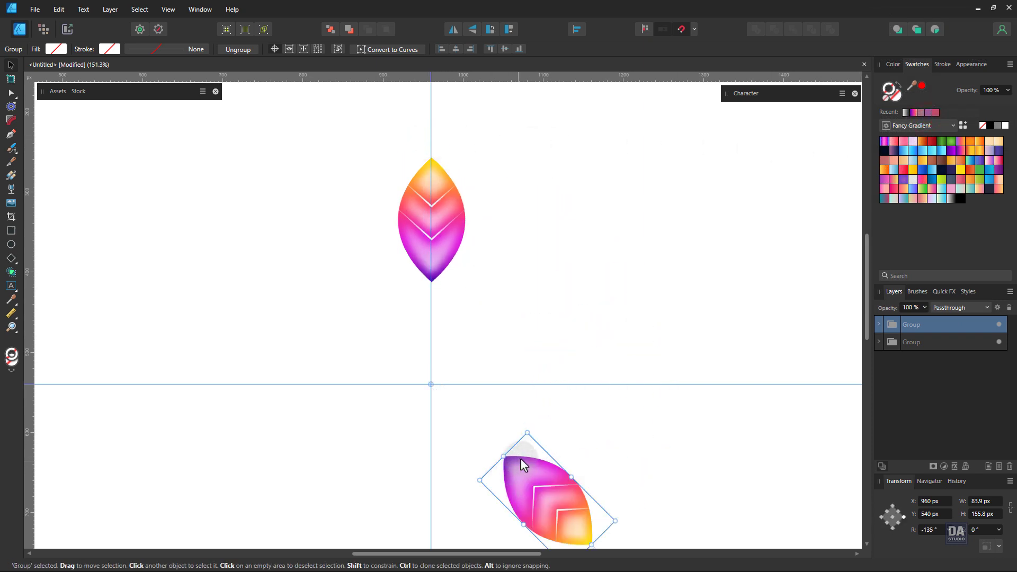
{"action": "left_click_drag", "start_coordinate": [551, 406], "coordinate": [518, 348]}
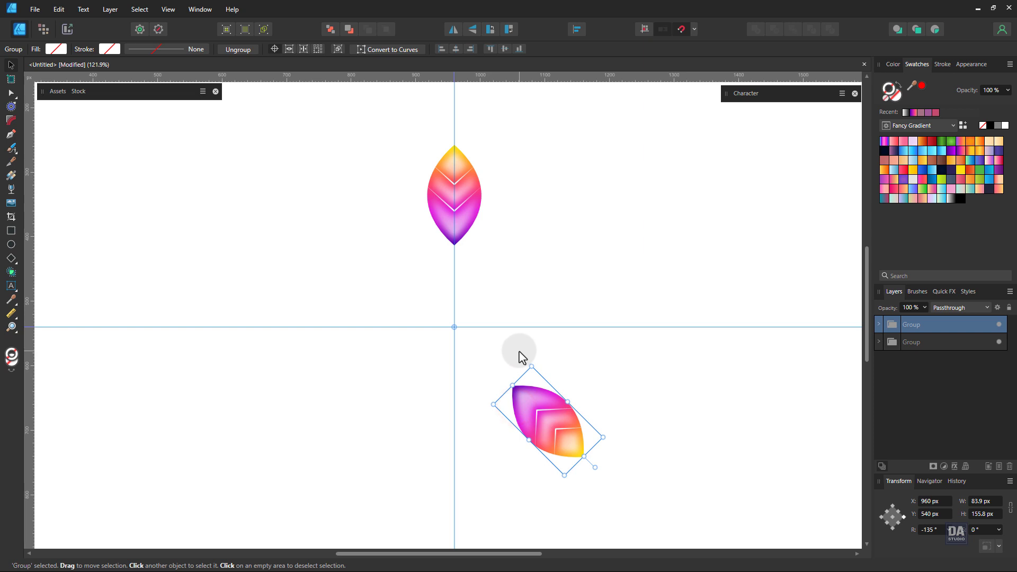
Step: Duplicate the top leaf and rotate the copy to 135° around the guide intersection
{"action": "left_click", "coordinate": [476, 223]}
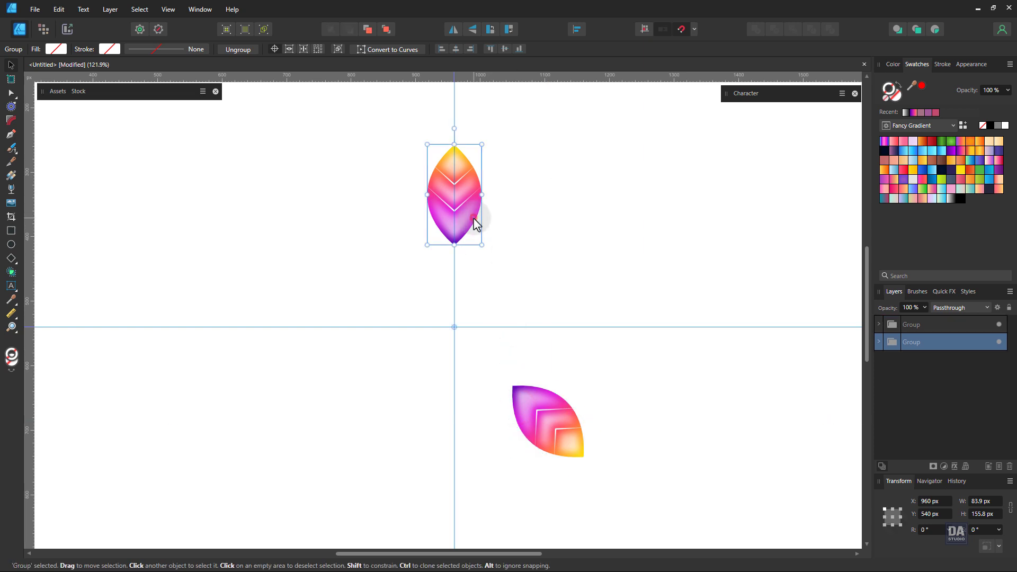
{"action": "right_click", "coordinate": [932, 343]}
{"action": "left_click", "coordinate": [917, 135]}
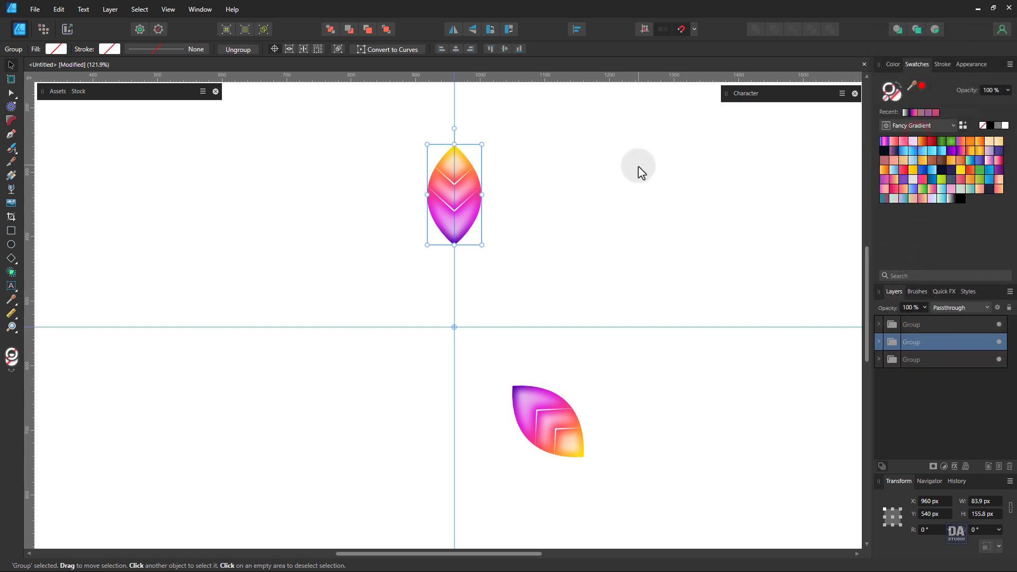
{"action": "left_click_drag", "start_coordinate": [454, 128], "coordinate": [317, 467]}
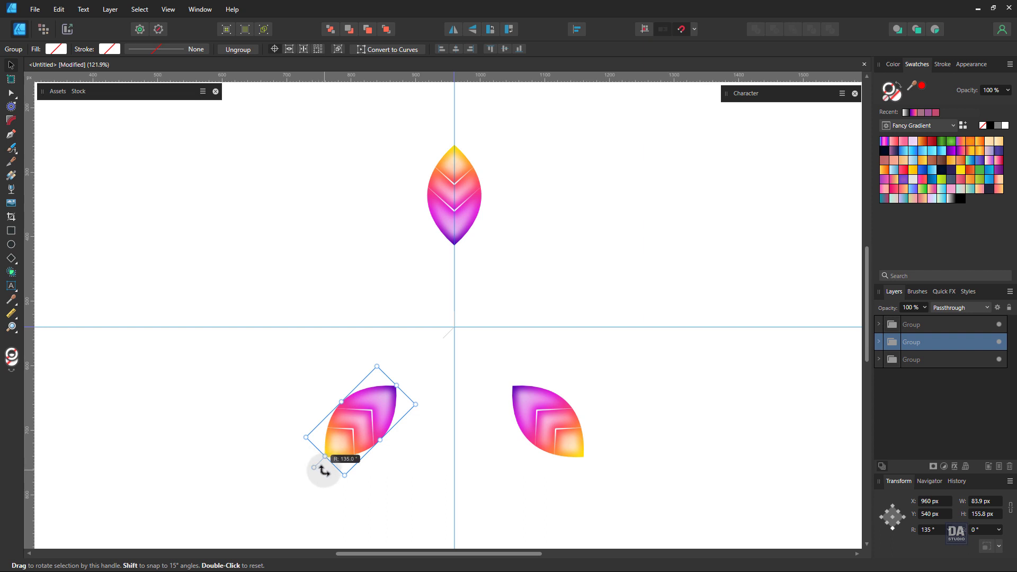
{"action": "mouse_move", "coordinate": [327, 470]}
{"action": "left_mouse_down"}
{"action": "mouse_move", "coordinate": [347, 478]}
{"action": "mouse_move", "coordinate": [337, 475]}
{"action": "left_mouse_up"}
{"action": "left_click", "coordinate": [527, 371]}
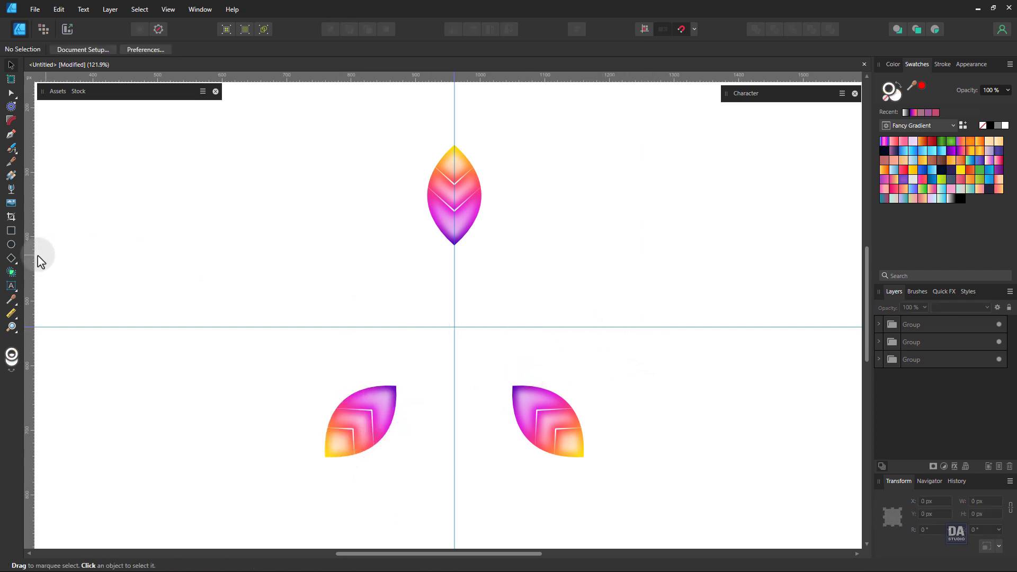
Step: Draw a circle about 152.1 px wide centred on the guide intersection and fill it with black
{"action": "left_click", "coordinate": [10, 244]}
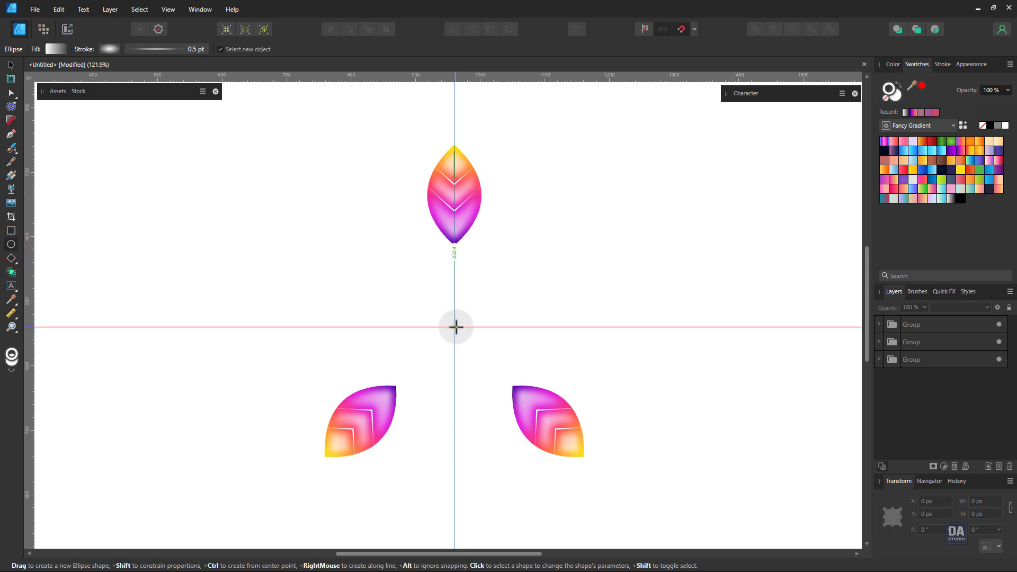
{"action": "left_click_drag", "start_coordinate": [454, 327], "coordinate": [511, 370]}
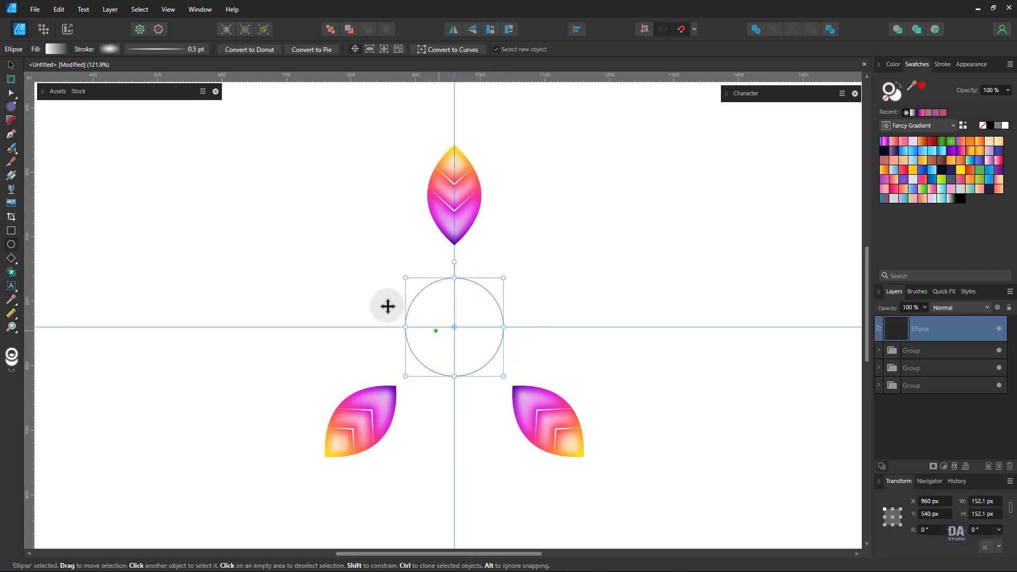
{"action": "left_click", "coordinate": [10, 65]}
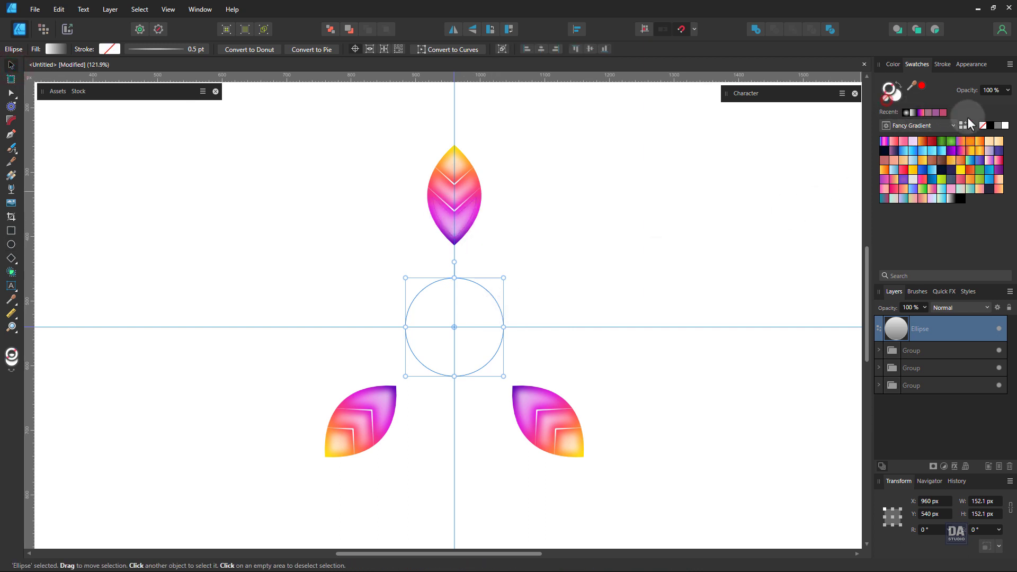
{"action": "left_click", "coordinate": [990, 125]}
{"action": "left_click", "coordinate": [577, 323]}
Step: Scale the three leaves down together to about 56.6 × 105.1 px each, bringing the lower two against the black circle
{"action": "left_click", "coordinate": [460, 240]}
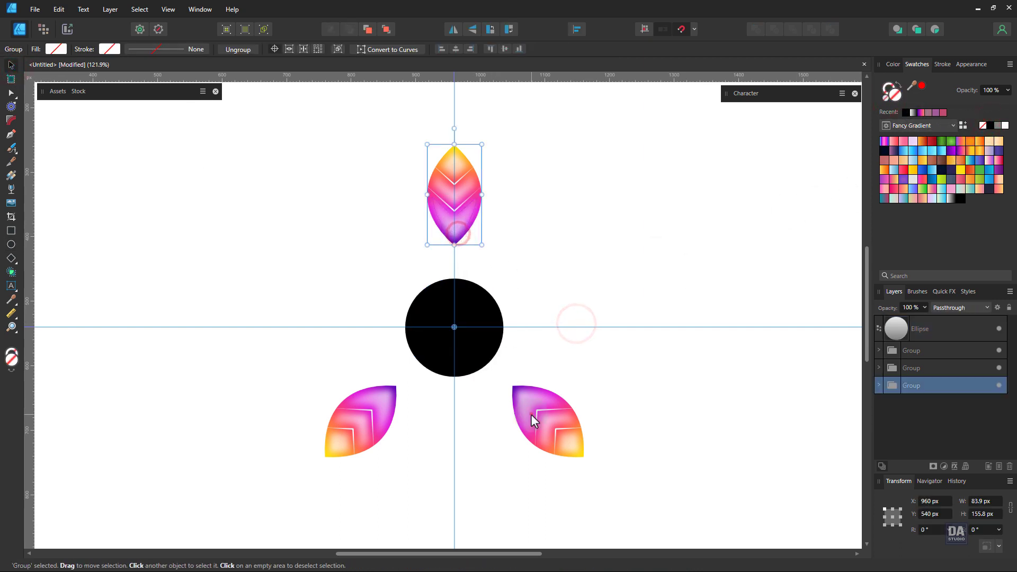
{"action": "left_click", "coordinate": [531, 415], "text": "shift"}
{"action": "left_click", "coordinate": [387, 415], "text": "shift"}
{"action": "left_click_drag", "start_coordinate": [584, 458], "coordinate": [531, 416]}
{"action": "left_click", "coordinate": [536, 293]}
Step: Move the top leaf straight down until its lower tip touches the top of the black circle
{"action": "left_click", "coordinate": [466, 245]}
{"action": "left_click_drag", "start_coordinate": [466, 246], "coordinate": [466, 250]}
{"action": "left_click", "coordinate": [505, 275]}
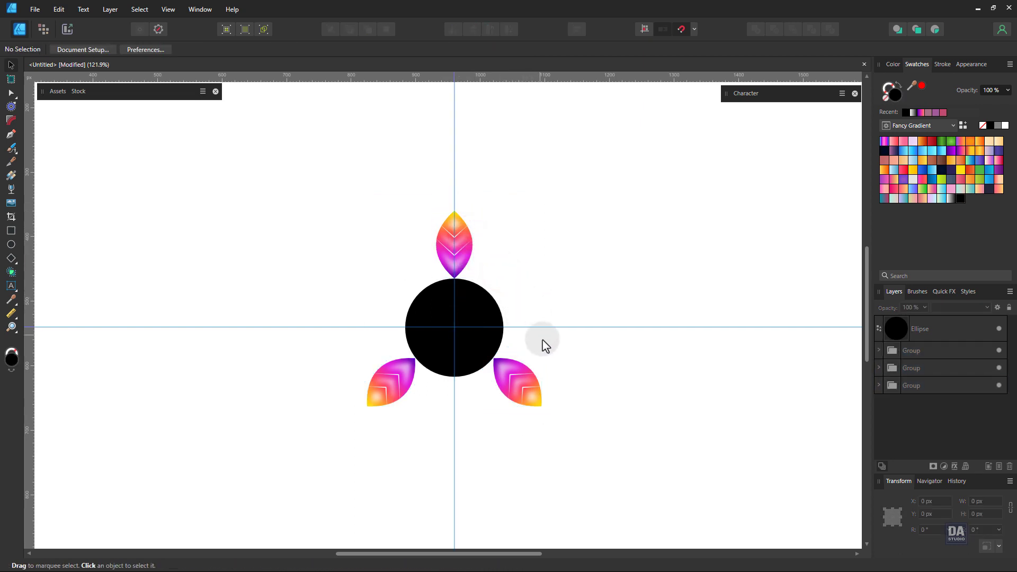
Step: Examine how the inner tips of the two lower leaves sit against the black circle
{"action": "key", "text": "z"}
{"action": "left_click_drag", "start_coordinate": [479, 329], "coordinate": [716, 363]}
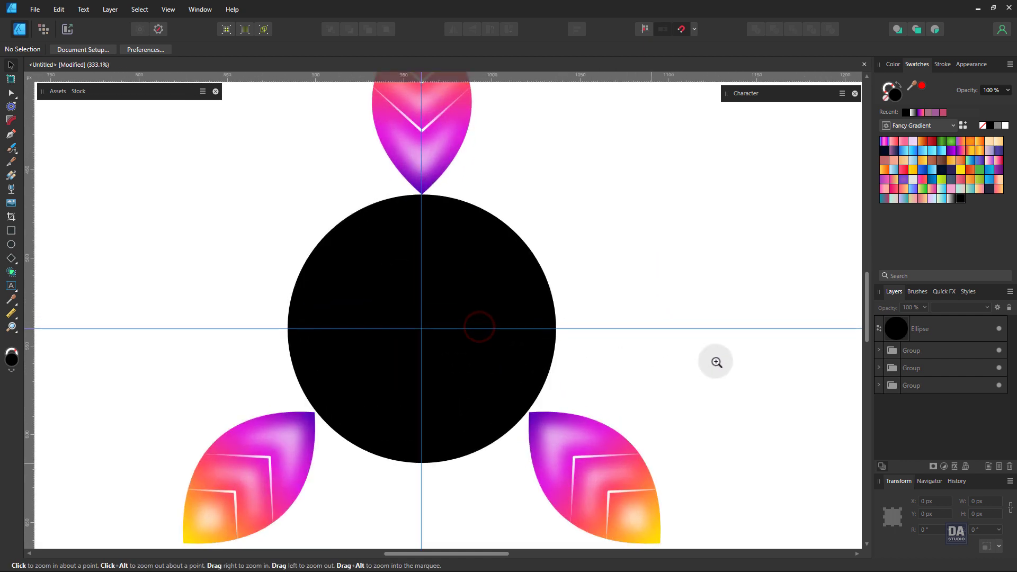
{"action": "key", "text": "v"}
{"action": "left_click", "coordinate": [590, 450]}
{"action": "left_click", "coordinate": [454, 404]}
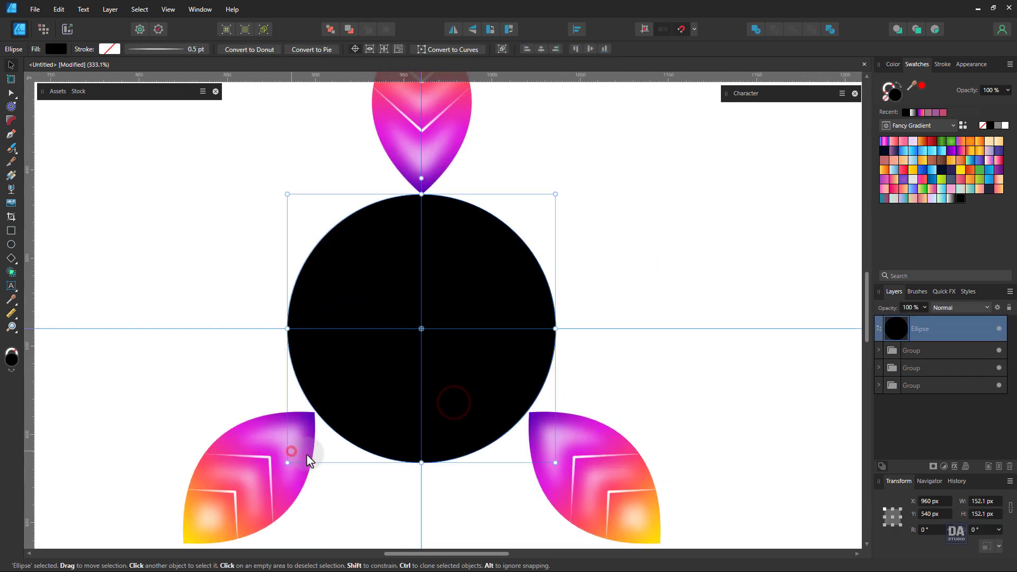
{"action": "left_click", "coordinate": [291, 451]}
{"action": "left_click", "coordinate": [539, 469], "text": "shift"}
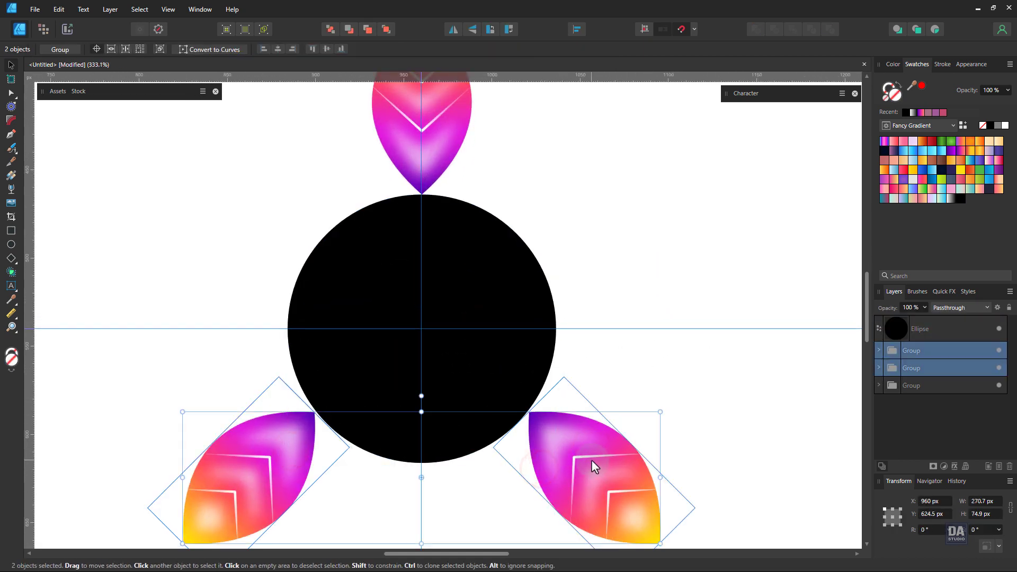
{"action": "key", "text": "z"}
{"action": "left_click_drag", "start_coordinate": [591, 460], "coordinate": [340, 327]}
{"action": "key", "text": "v"}
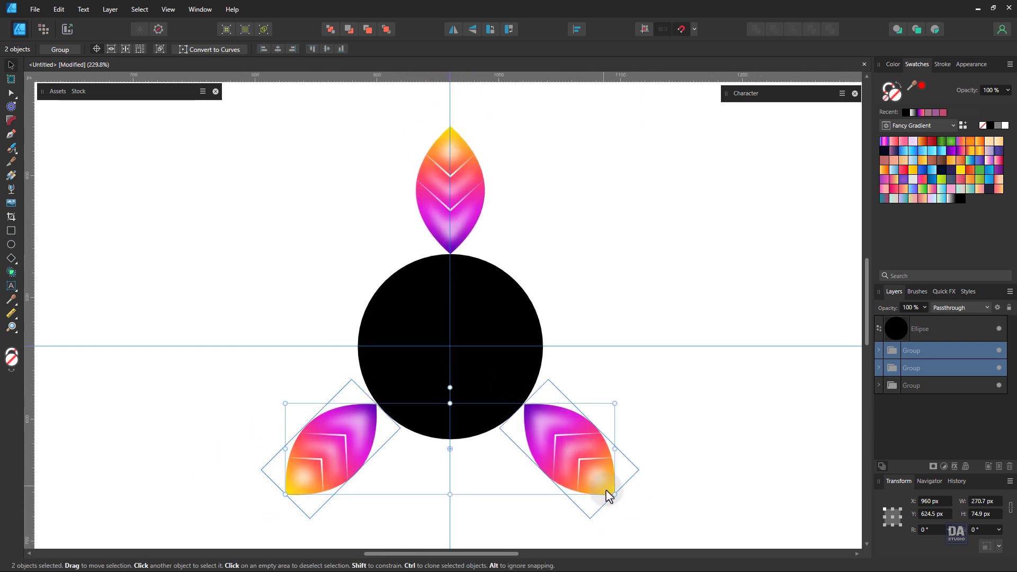
{"action": "left_click_drag", "start_coordinate": [608, 493], "coordinate": [614, 494]}
{"action": "left_click", "coordinate": [699, 487]}
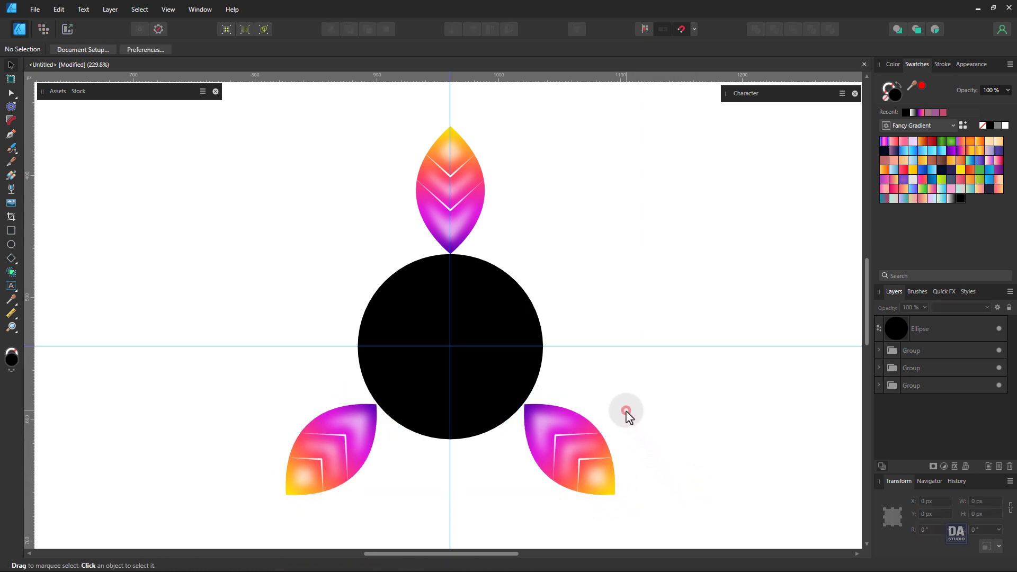
Step: Enlarge the circle around its centre to about 289.2 px and swap its black fill to the stroke
{"action": "left_click", "coordinate": [382, 280]}
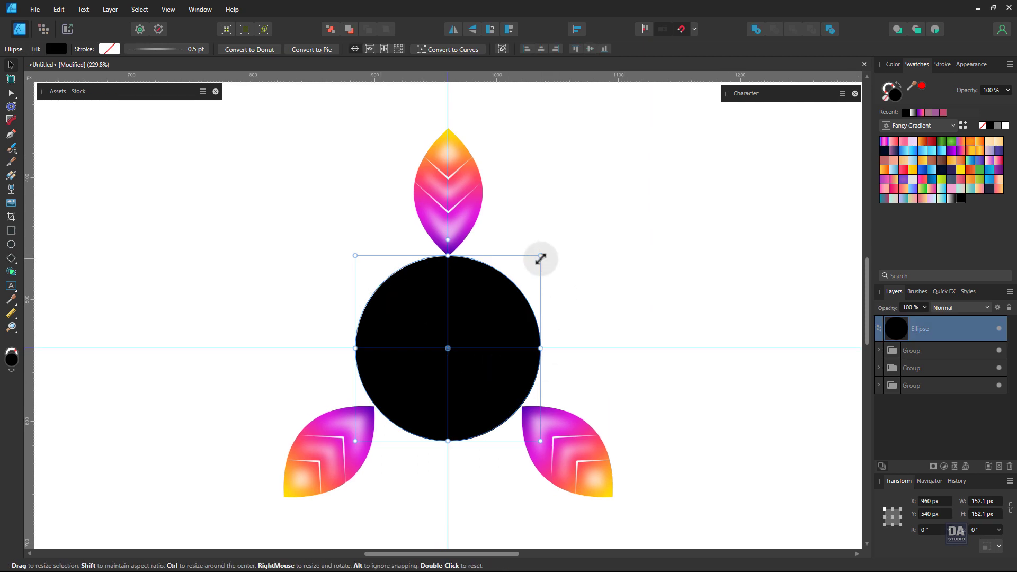
{"action": "left_click_drag", "start_coordinate": [541, 258], "coordinate": [650, 202]}
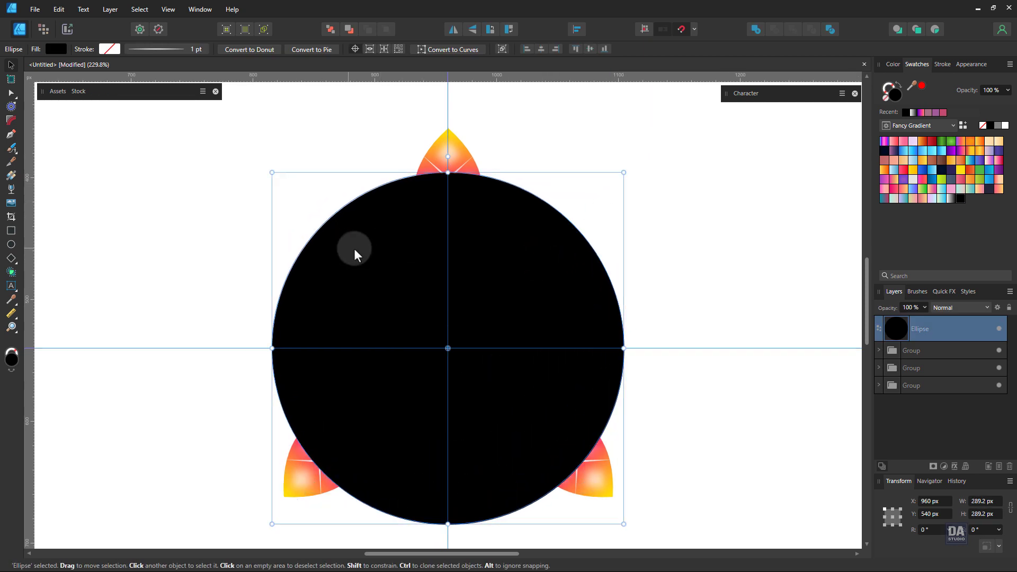
{"action": "left_click", "coordinate": [895, 91]}
{"action": "left_click", "coordinate": [738, 190]}
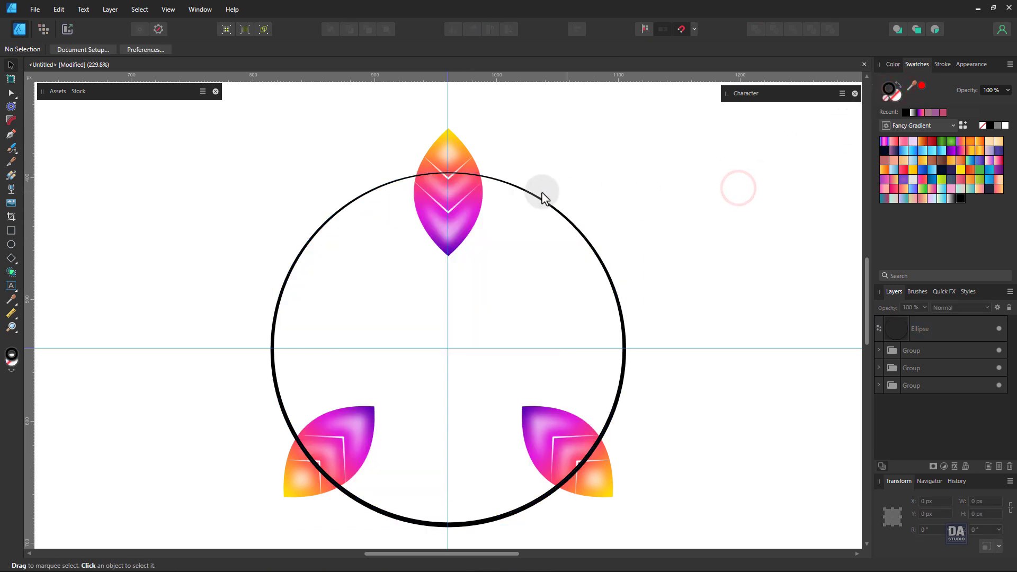
Step: Draw a small circle about 15.2 px wide centred where the large ring crosses the top leaf's axis, and delete the ring
{"action": "left_click", "coordinate": [15, 243]}
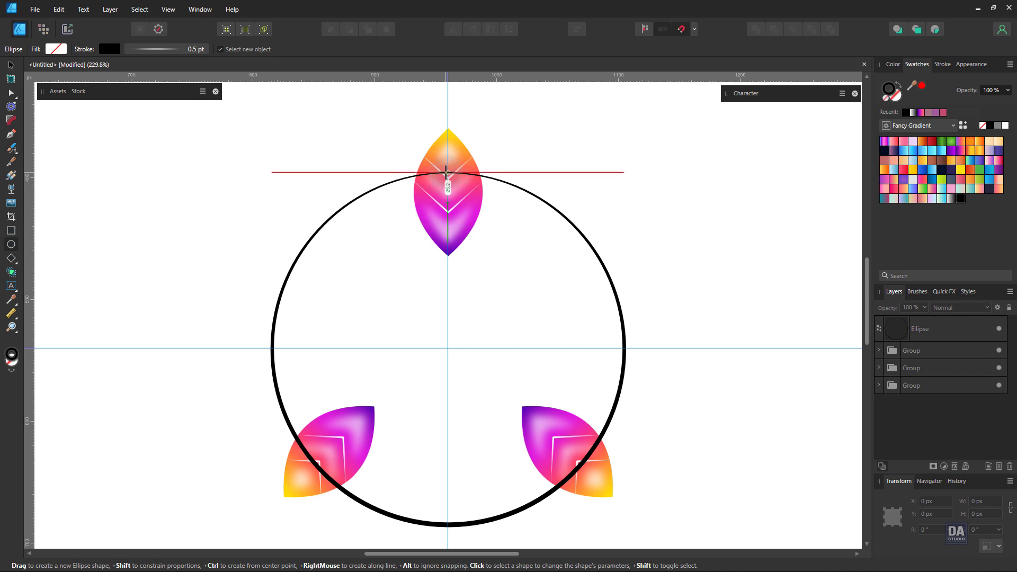
{"action": "mouse_move", "coordinate": [448, 173]}
{"action": "left_mouse_down"}
{"action": "mouse_move", "coordinate": [464, 183]}
{"action": "mouse_move", "coordinate": [454, 179]}
{"action": "left_mouse_up"}
{"action": "left_click", "coordinate": [11, 64]}
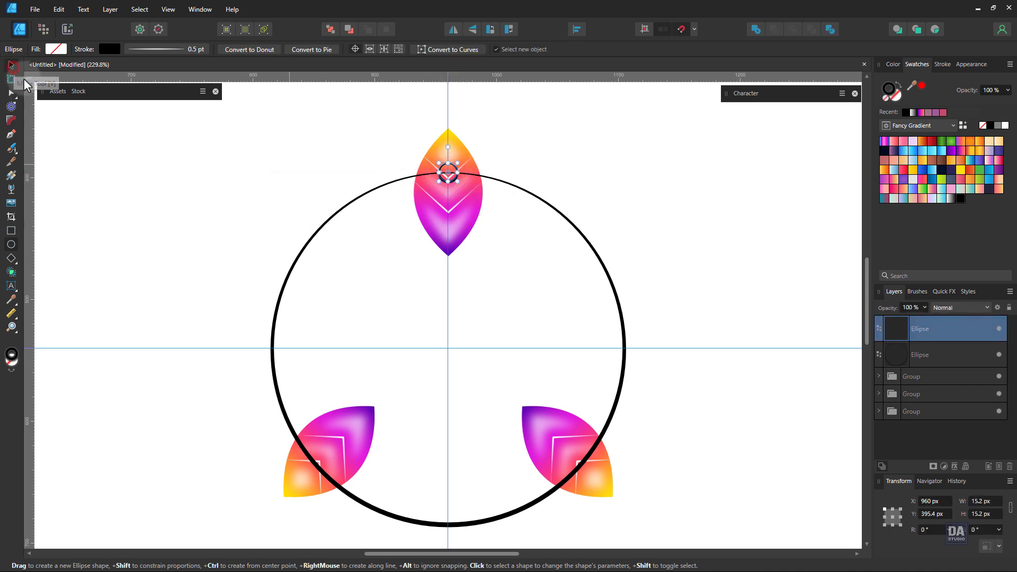
{"action": "left_click", "coordinate": [297, 254]}
{"action": "key", "text": "Delete"}
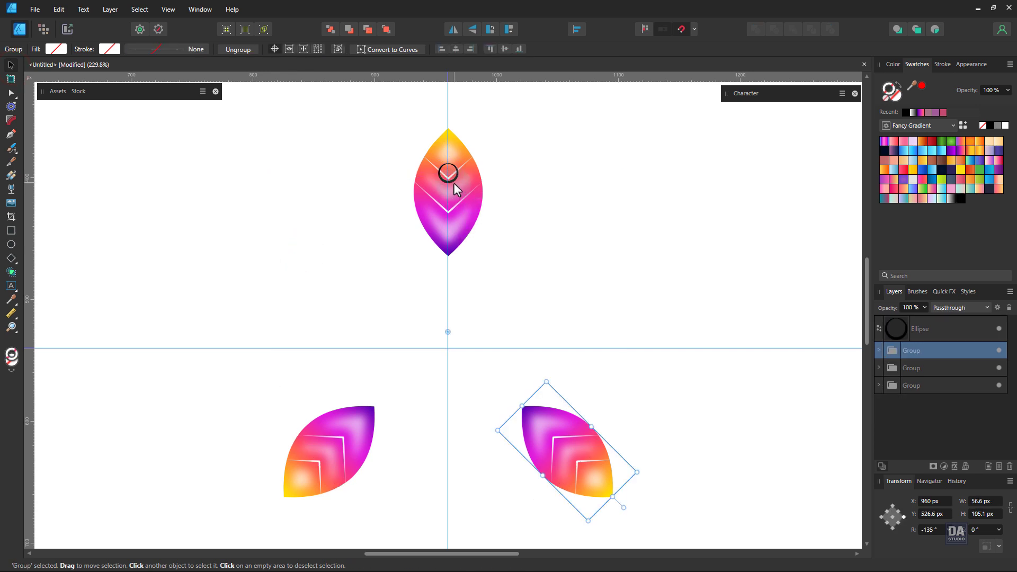
Step: Swap the small circle's black stroke to its fill and rotate the circle 45° counterclockwise around the guide intersection
{"action": "left_click", "coordinate": [453, 180]}
{"action": "left_click", "coordinate": [898, 86]}
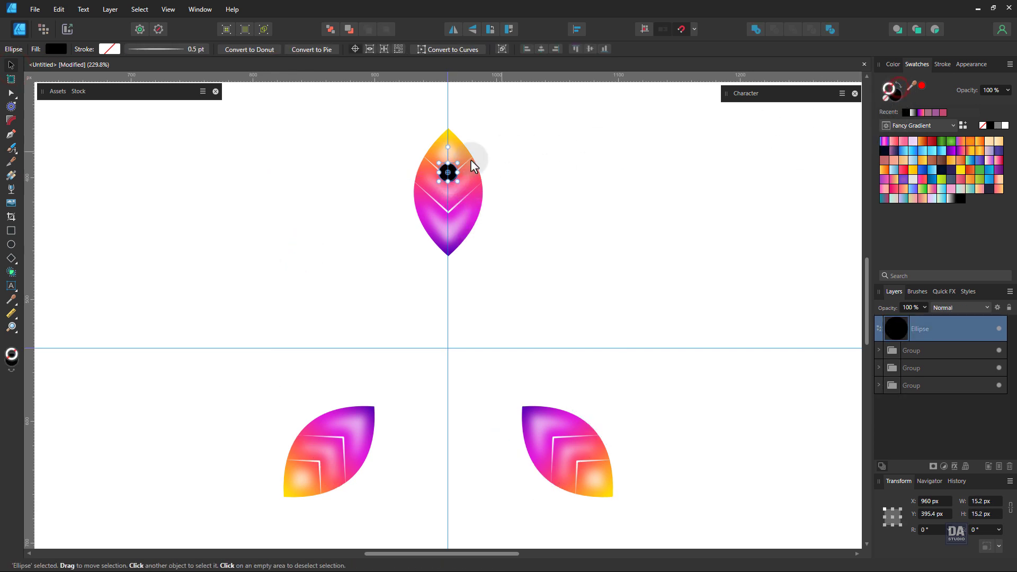
{"action": "left_click_drag", "start_coordinate": [448, 173], "coordinate": [448, 348]}
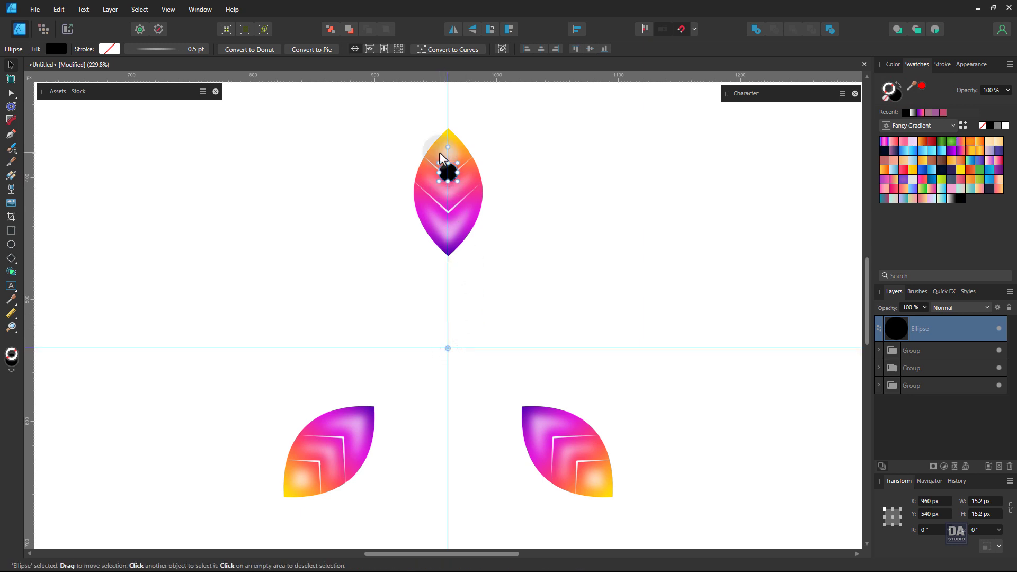
{"action": "left_click_drag", "start_coordinate": [447, 148], "coordinate": [309, 209]}
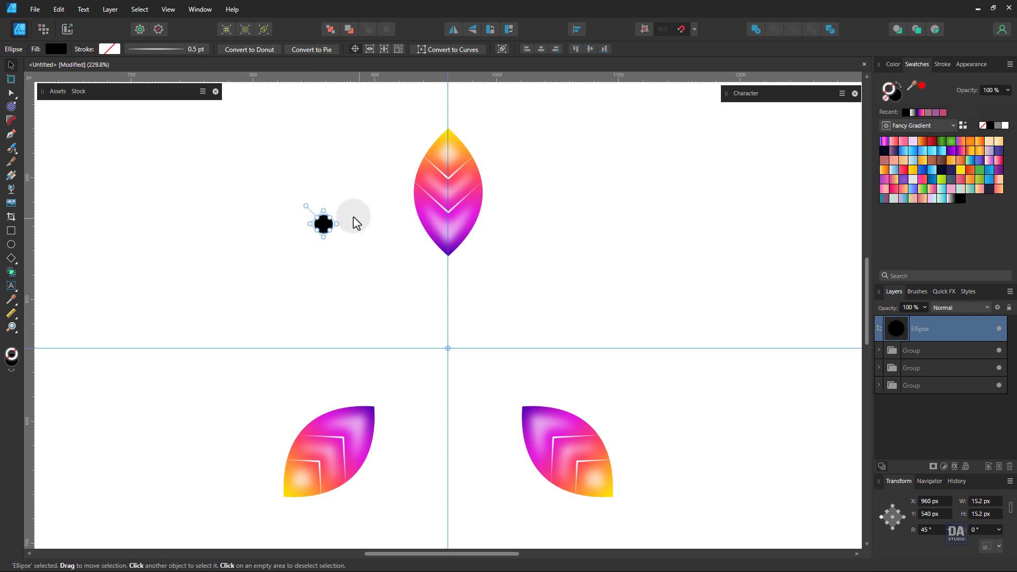
{"action": "mouse_move", "coordinate": [306, 206]}
{"action": "left_mouse_down"}
{"action": "mouse_move", "coordinate": [286, 221]}
{"action": "mouse_move", "coordinate": [301, 210]}
{"action": "left_mouse_up"}
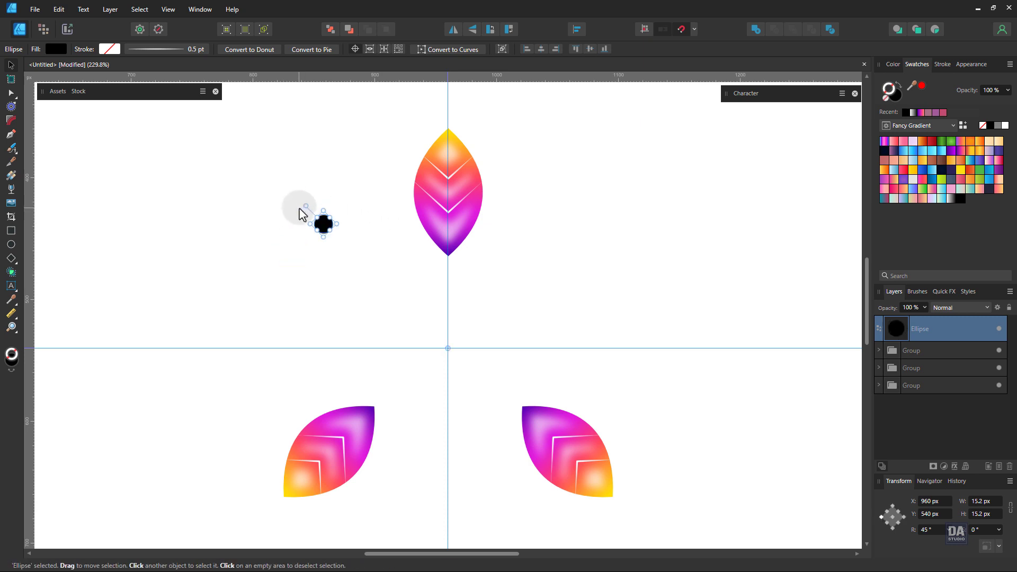
Step: Duplicate the black circle twice around the guide intersection, placing one copy at 180° and the other at -45°
{"action": "key", "text": "ctrl+j"}
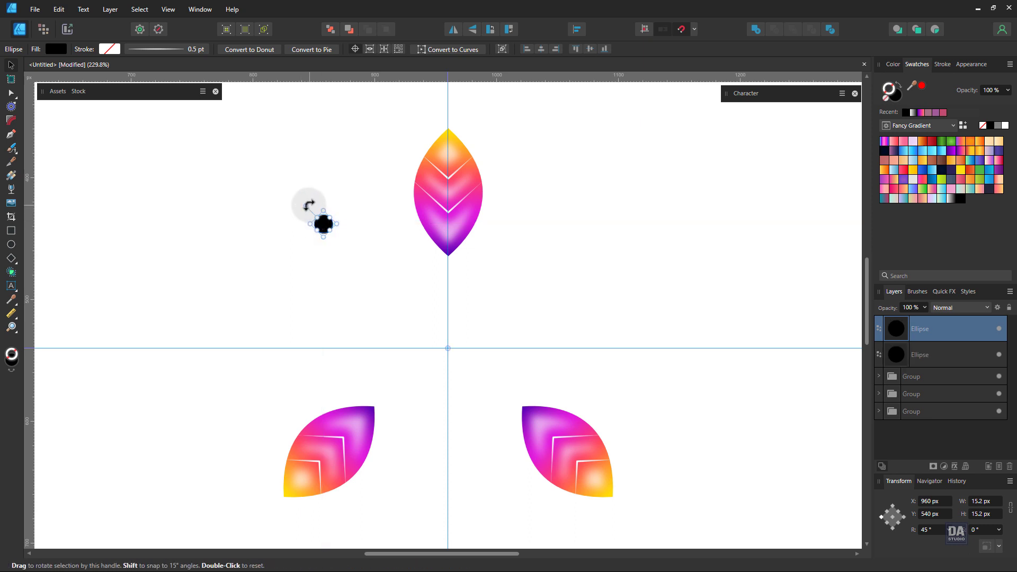
{"action": "left_click_drag", "start_coordinate": [306, 207], "coordinate": [456, 461]}
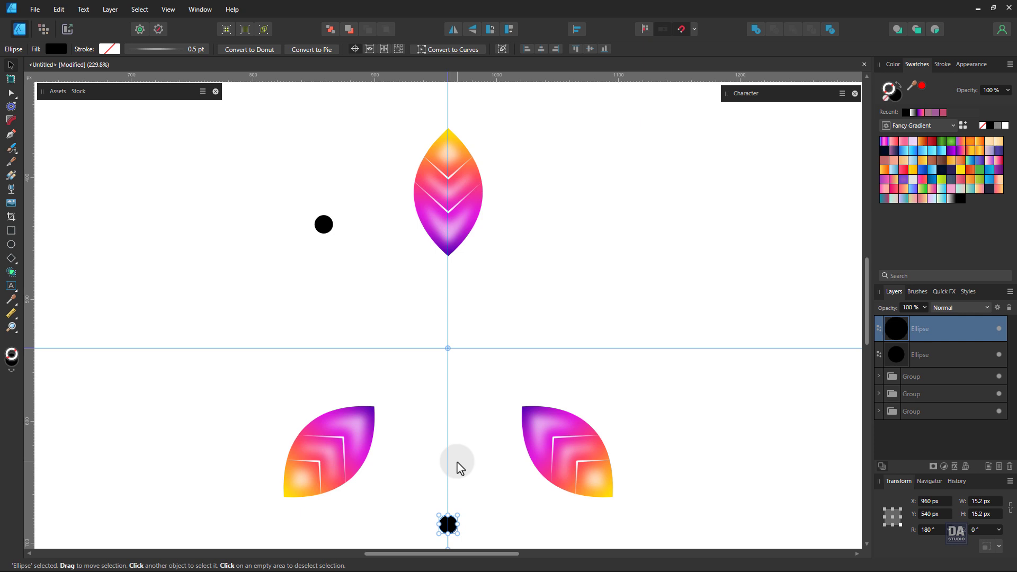
{"action": "key", "text": "ctrl+j"}
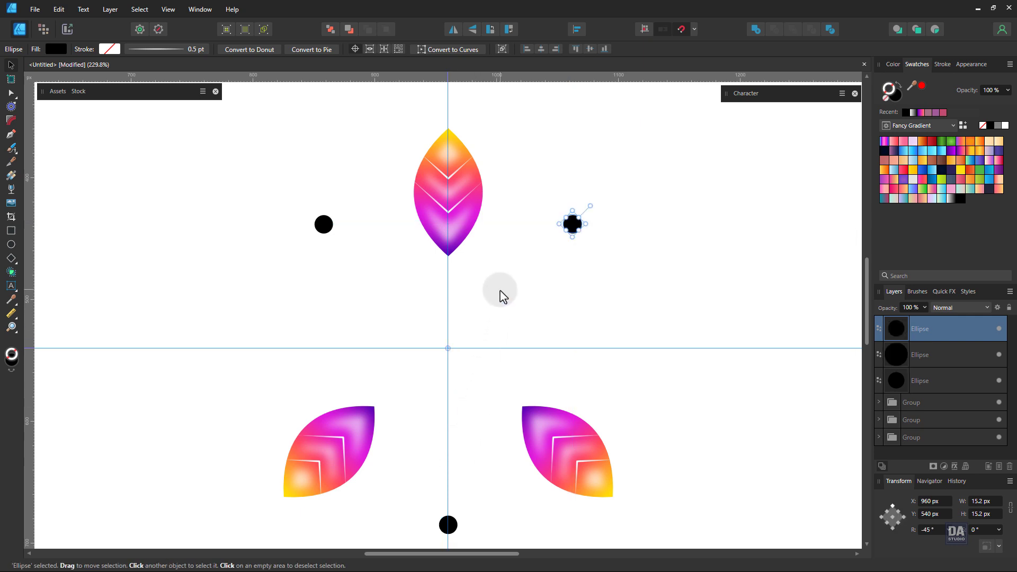
{"action": "left_click", "coordinate": [501, 291]}
{"action": "key", "text": "z"}
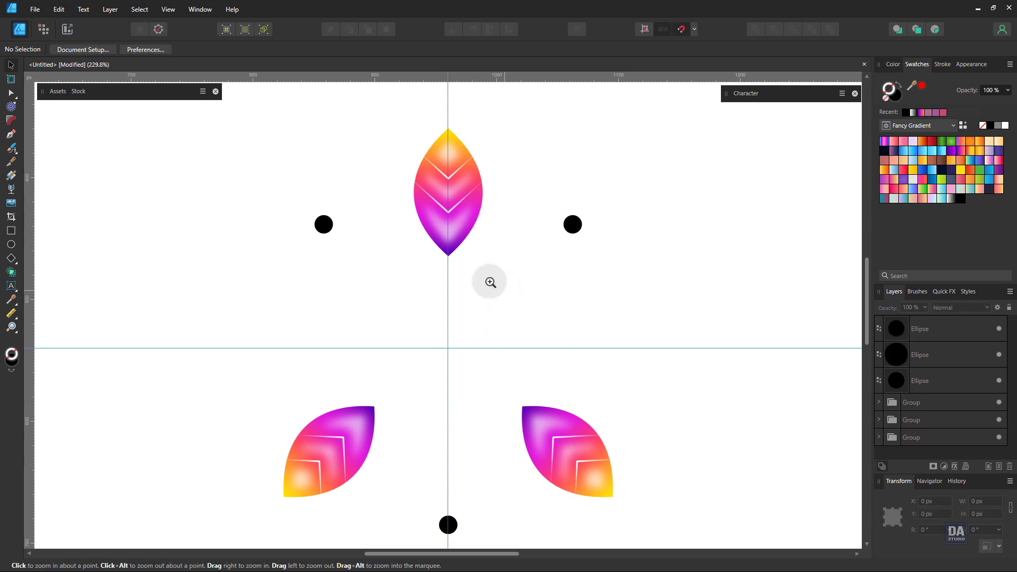
{"action": "left_click_drag", "start_coordinate": [486, 280], "coordinate": [205, 241]}
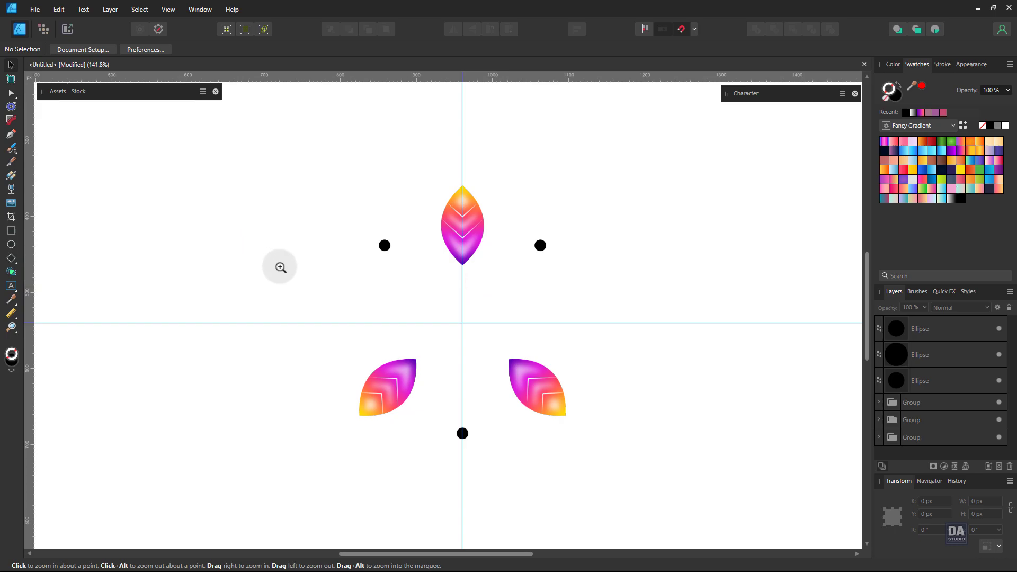